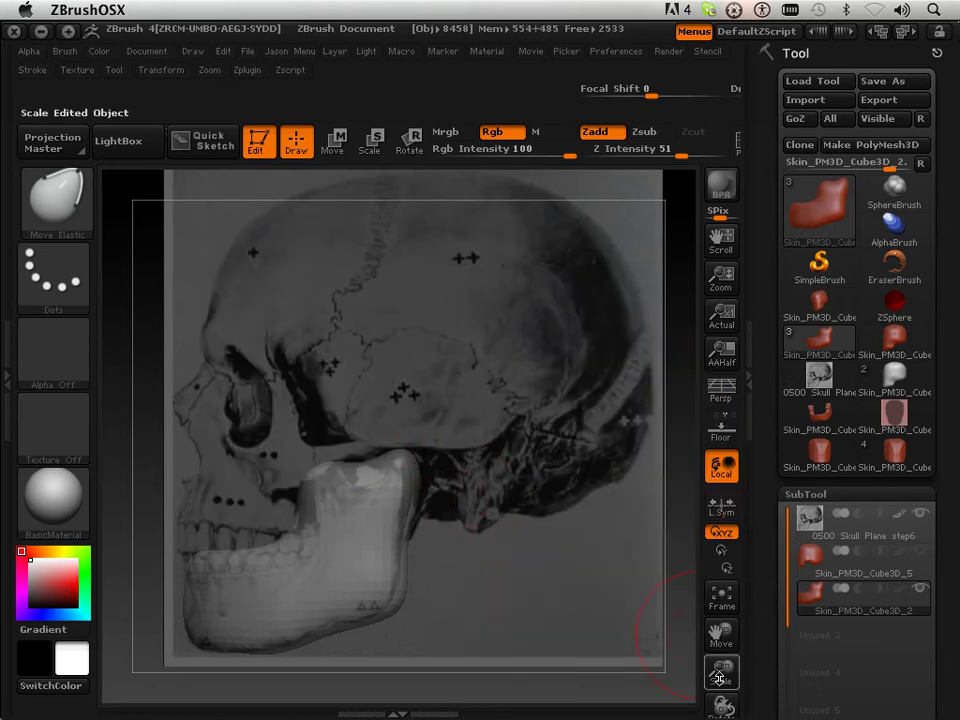
Push down the notch at the top of the jaw's ramus with the Move Parts brush to match the reference
left_click_drag(720, 678, 720, 635)
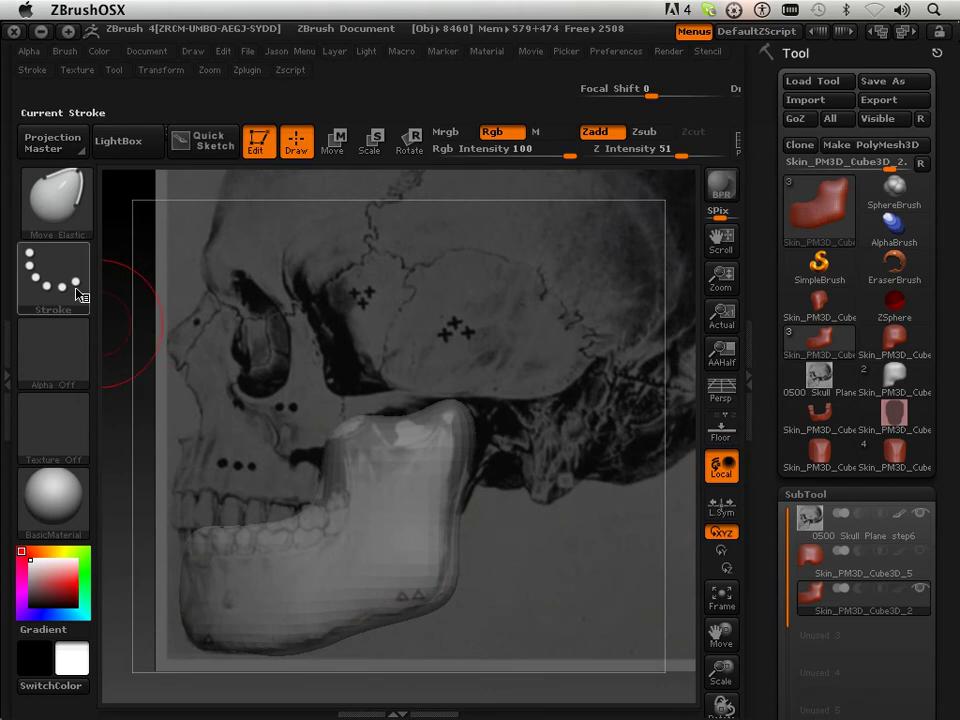
left_click(55, 197)
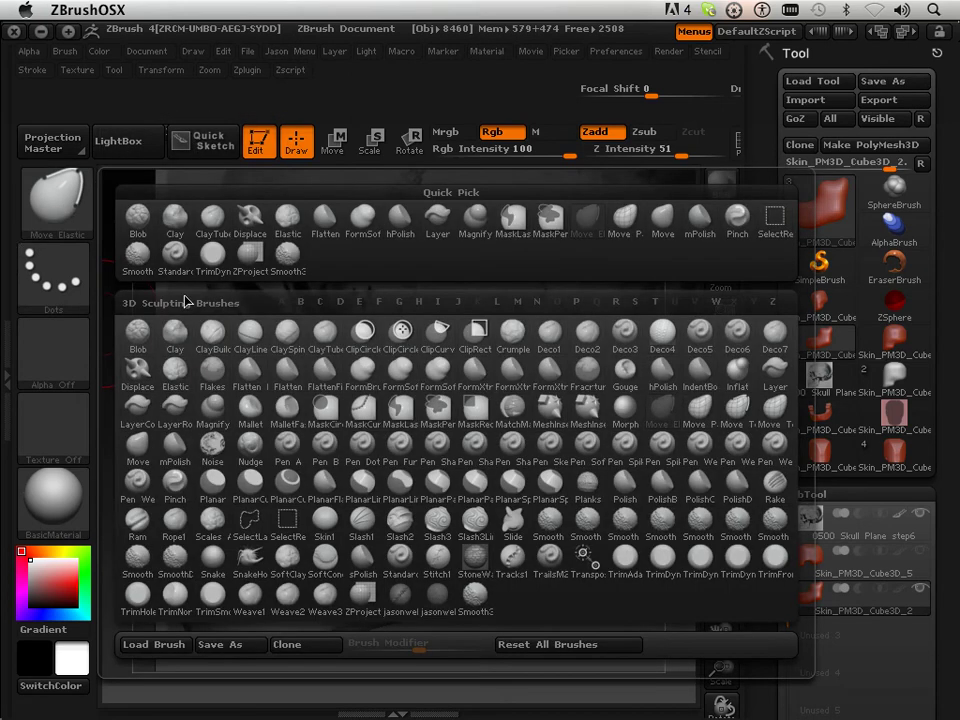
left_click(704, 422)
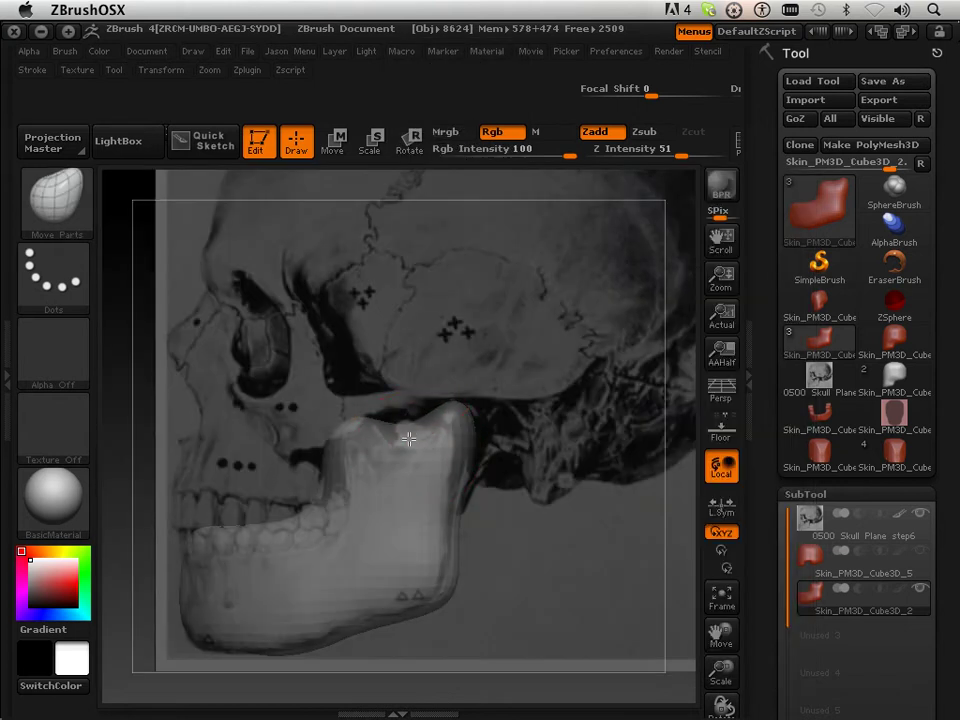
left_click(160, 70)
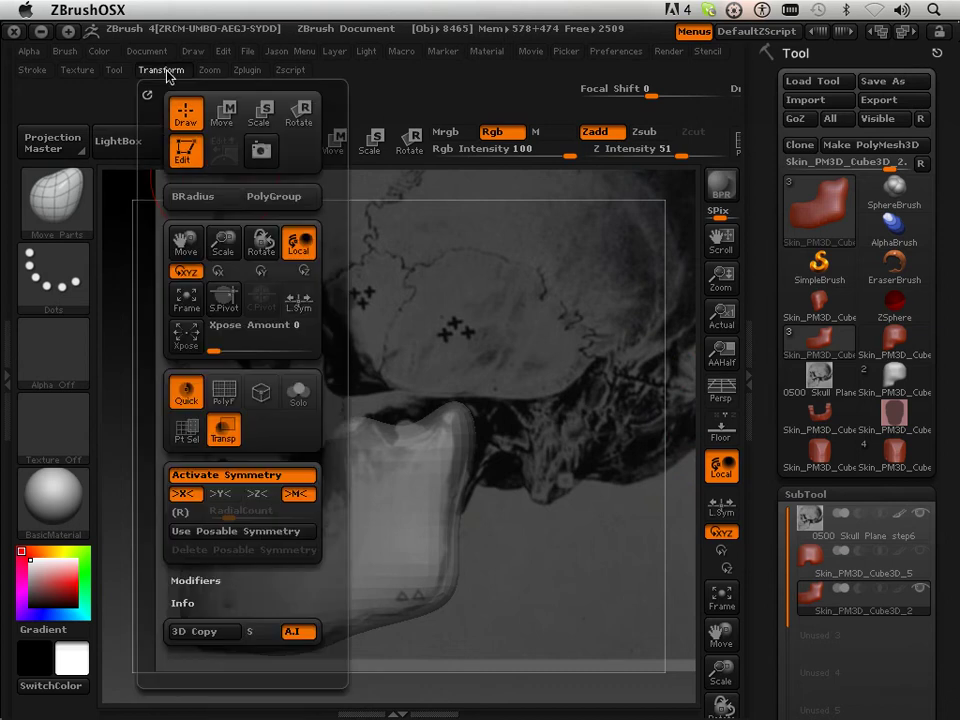
left_click_drag(419, 431, 414, 435)
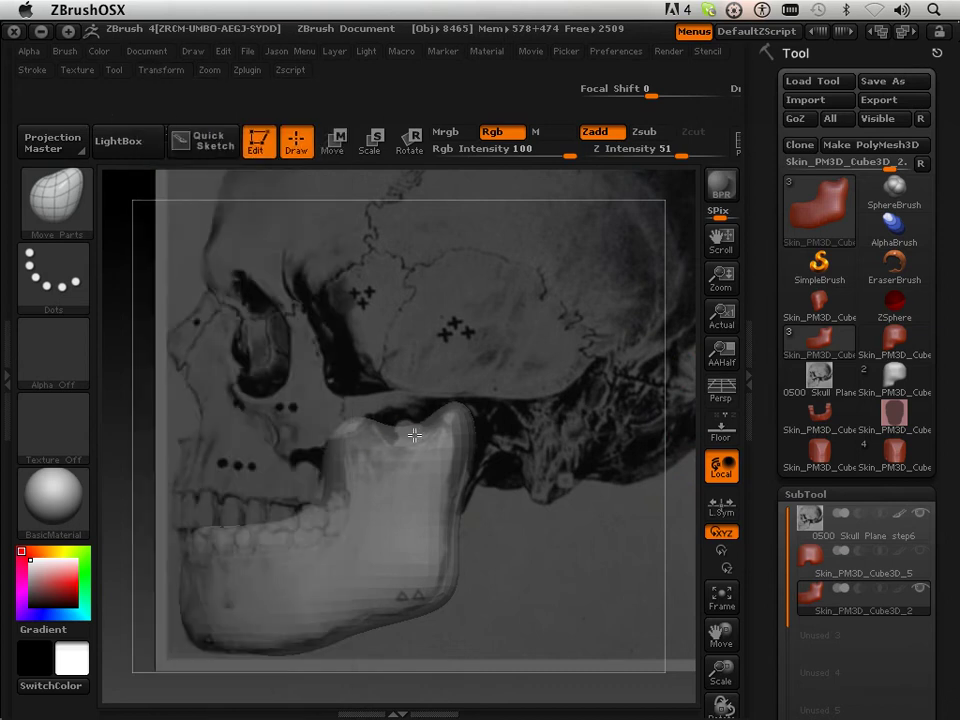
left_click_drag(520, 572, 535, 640)
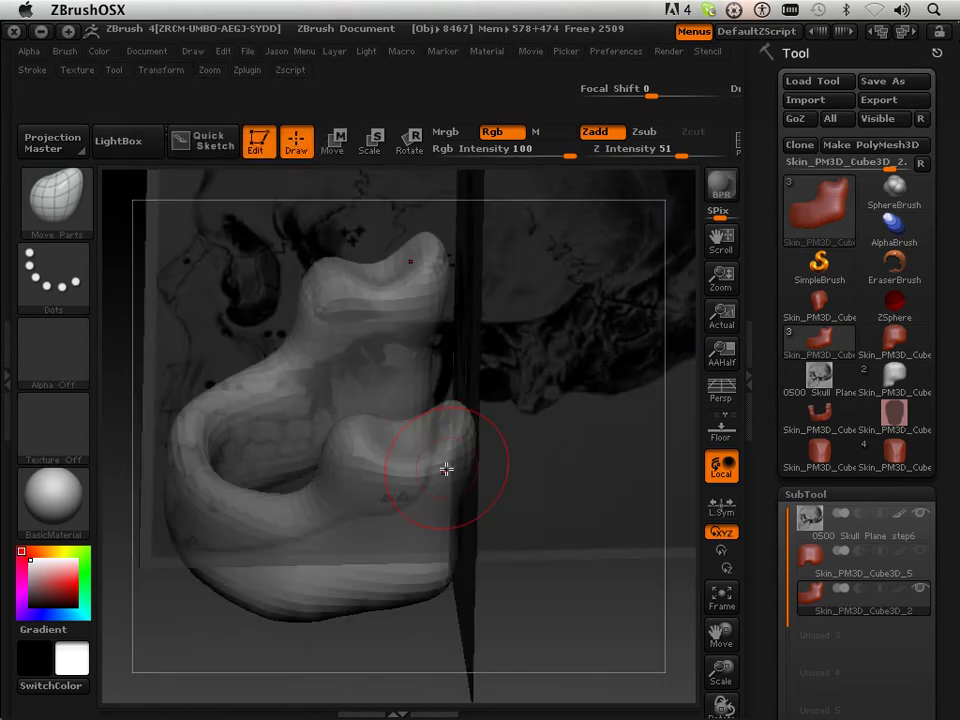
left_click_drag(415, 421, 408, 425)
mouse_move(566, 602)
left_mouse_down()
mouse_move(573, 553)
mouse_move(589, 557)
left_mouse_up()
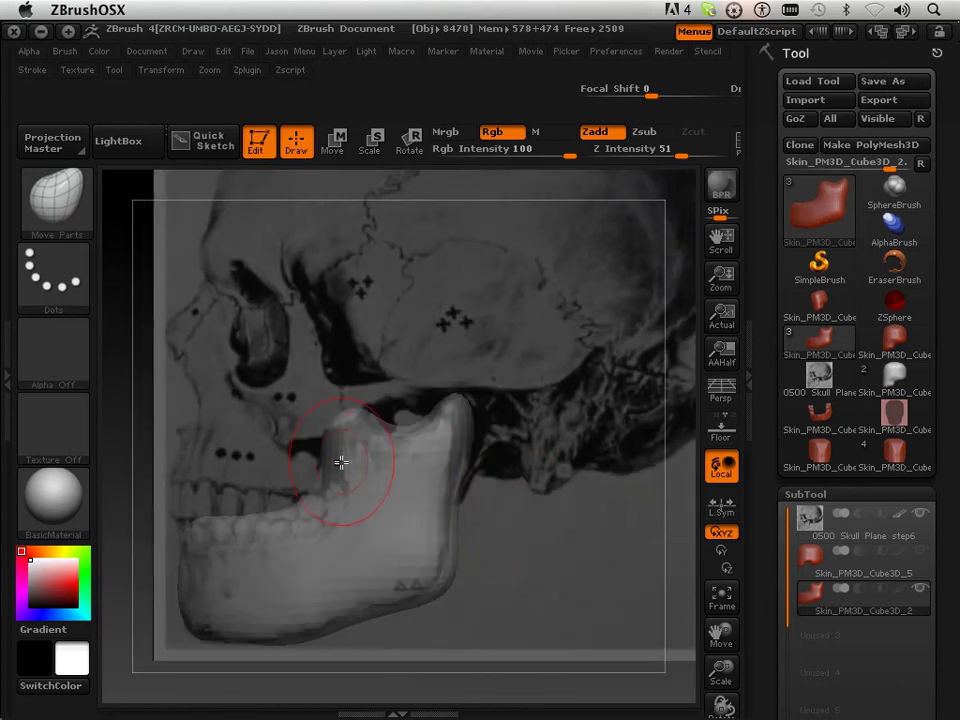
Reshape the ramus's front edge, the tooth line and the jaw's lower edge to follow the reference skull's outline
mouse_move(324, 472)
left_mouse_down()
mouse_move(332, 472)
mouse_move(315, 505)
mouse_move(329, 523)
mouse_move(277, 533)
left_mouse_up()
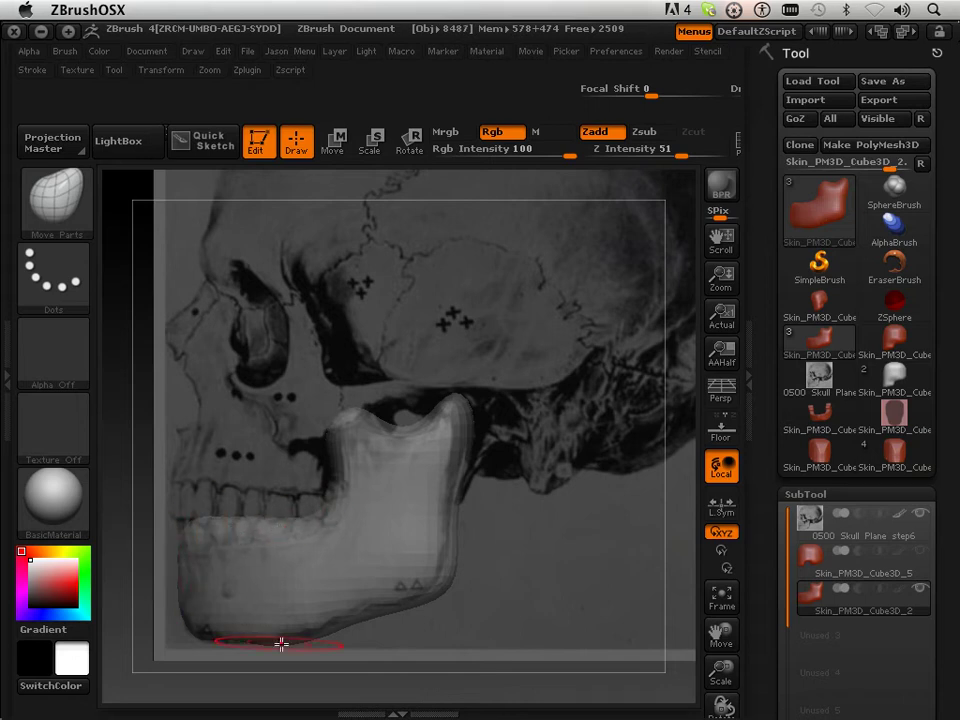
left_click_drag(362, 612, 366, 606)
left_click_drag(427, 586, 440, 570)
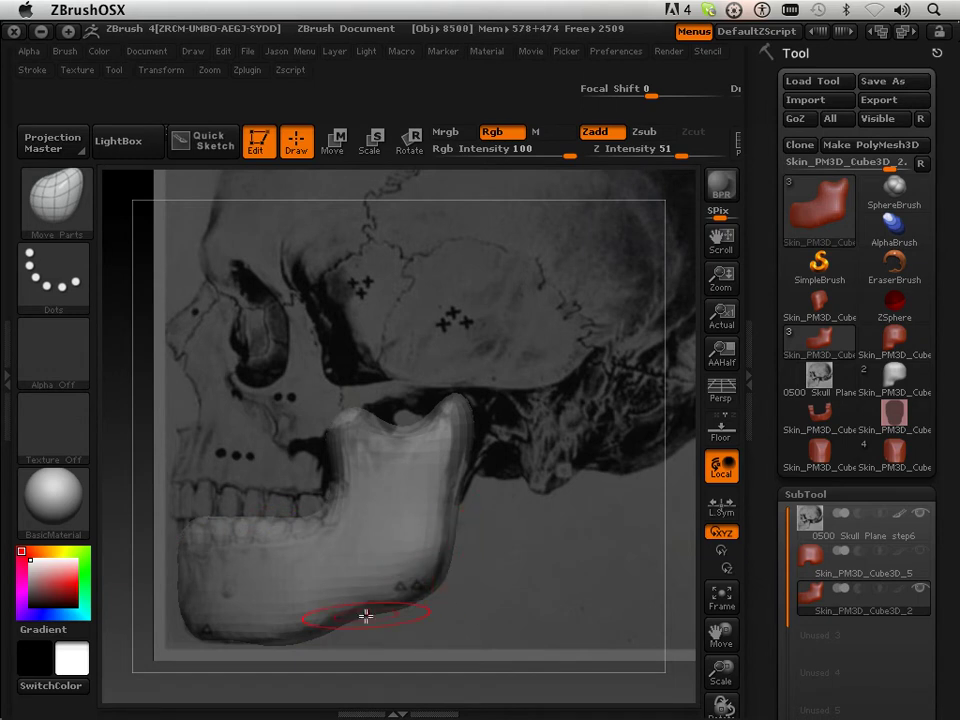
left_click_drag(366, 616, 277, 638)
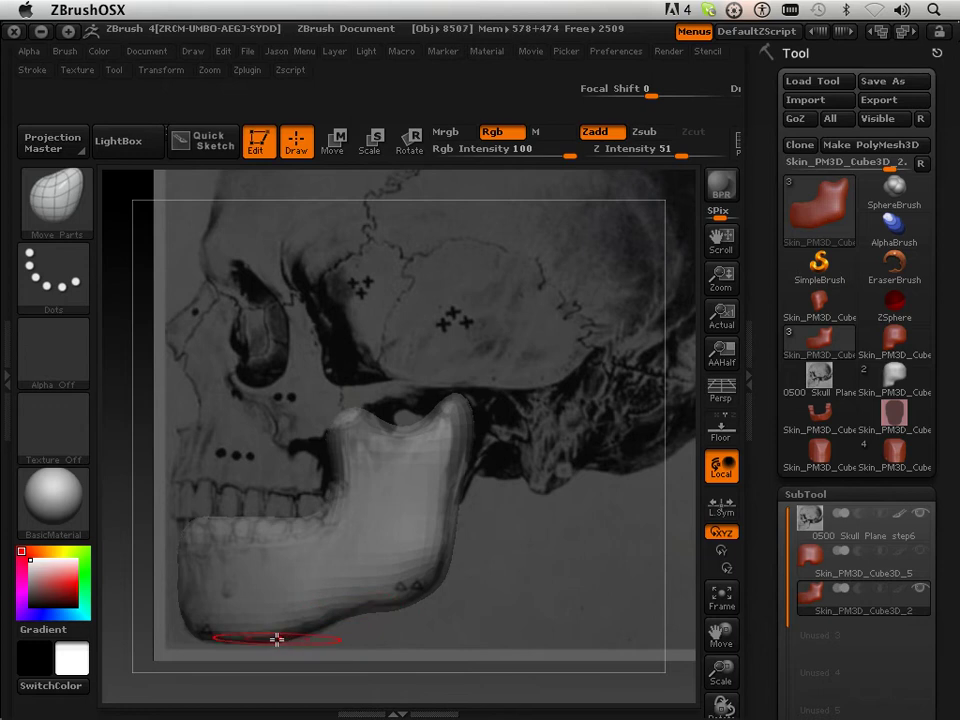
mouse_move(335, 688)
left_mouse_down()
mouse_move(418, 662)
mouse_move(331, 690)
left_mouse_up()
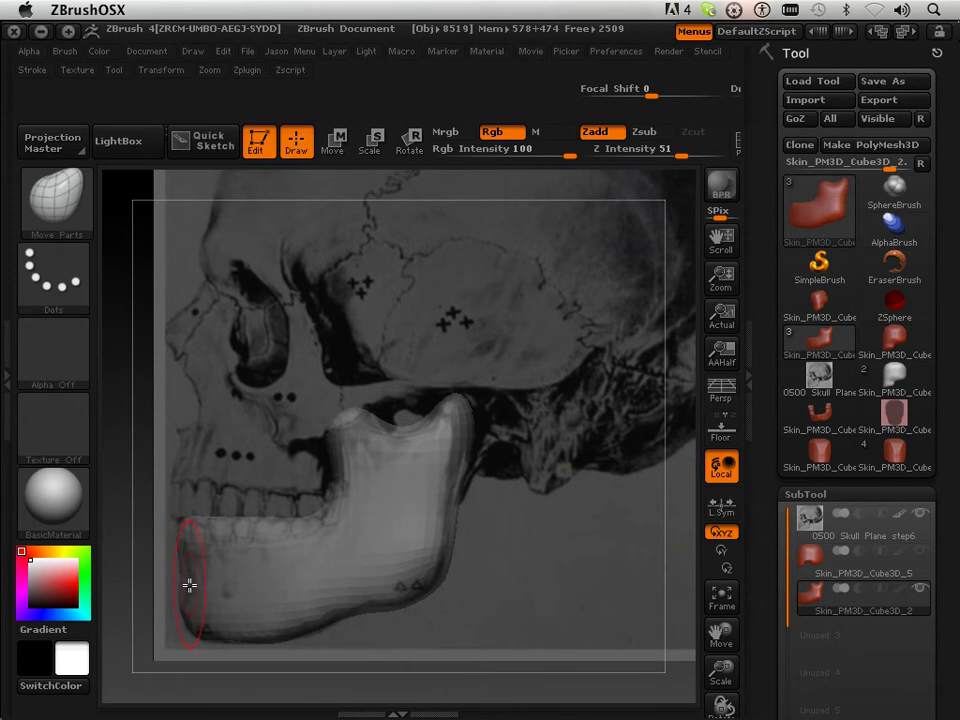
Turn off the Rgb channel and smooth the front of the chin and the side of the jaw
mouse_move(188, 581)
left_mouse_down("shift")
mouse_move(176, 580)
mouse_move(209, 586)
left_mouse_up("shift")
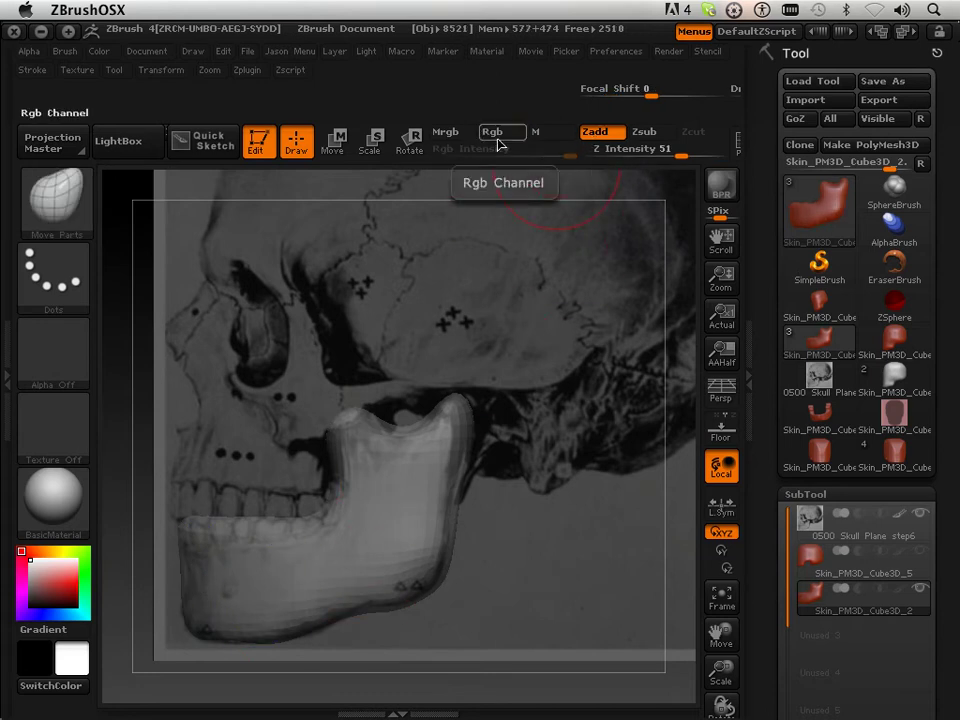
key("shift")
left_click_drag(200, 589, 191, 572, "shift")
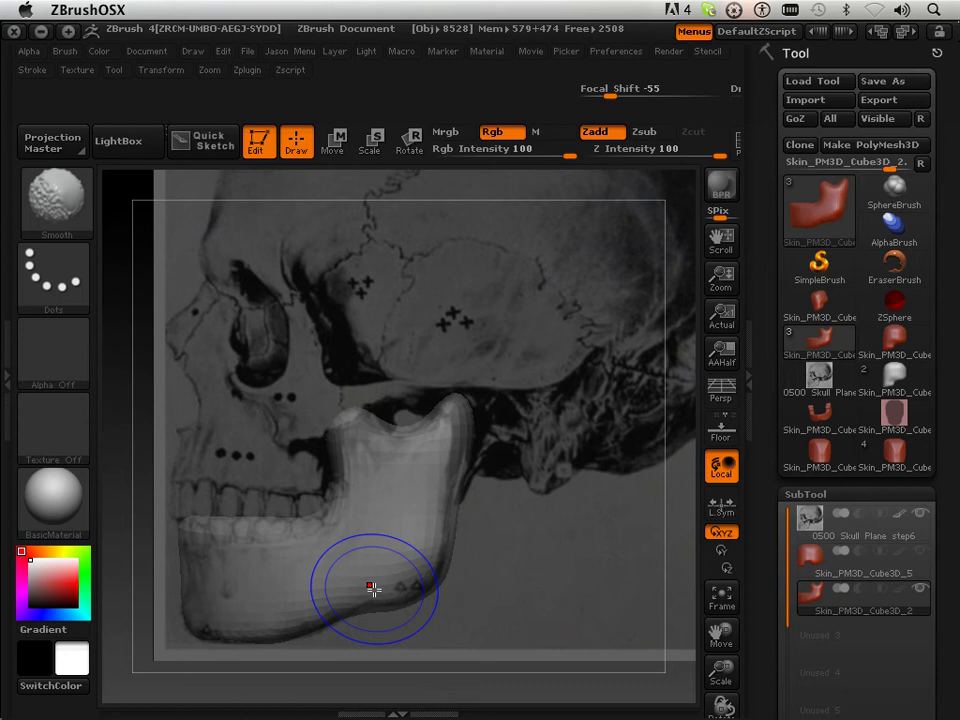
mouse_move(502, 590)
left_mouse_down()
mouse_move(601, 570)
mouse_move(471, 596)
left_mouse_up()
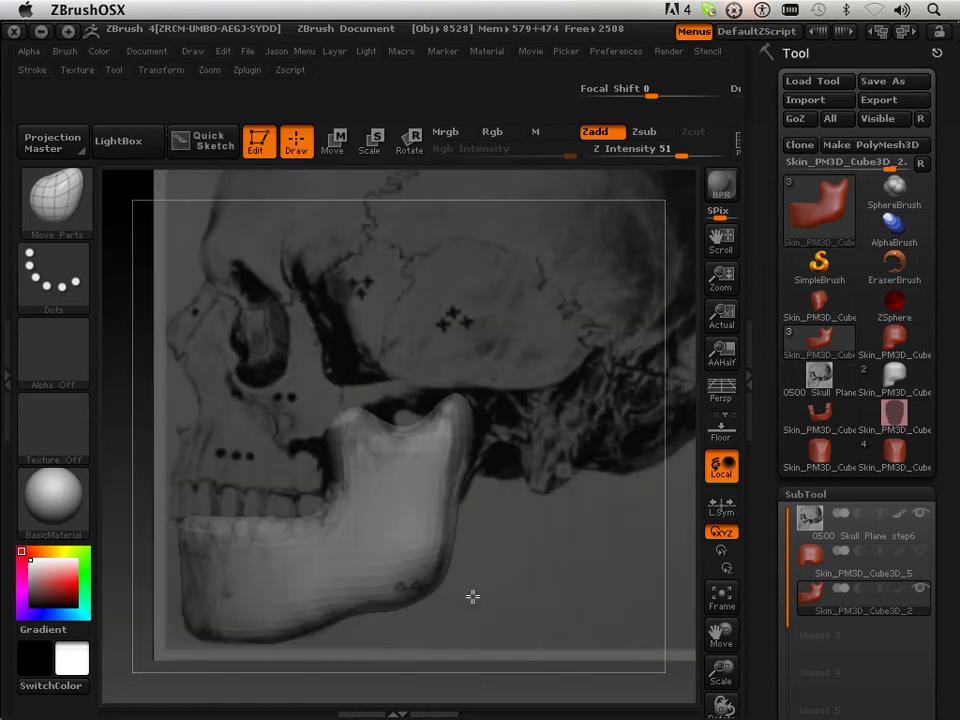
Activate subtool Skin_PM3D_Cube3D_5 and raise the skull base behind the jaw to the reference with the Move Elastic brush
left_click(812, 556)
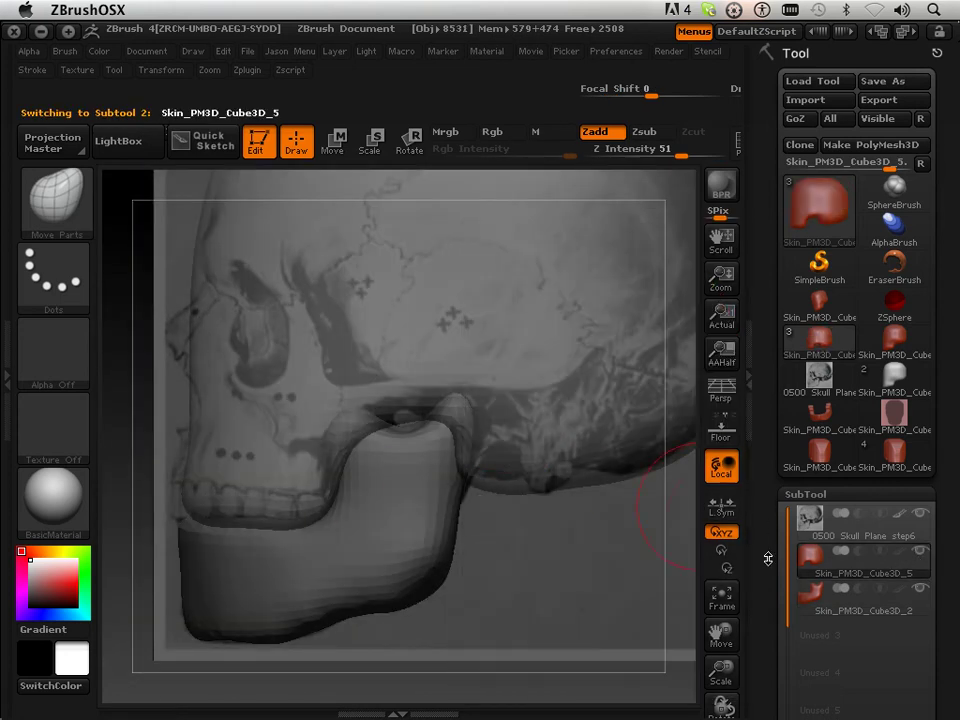
left_click_drag(722, 634, 778, 681)
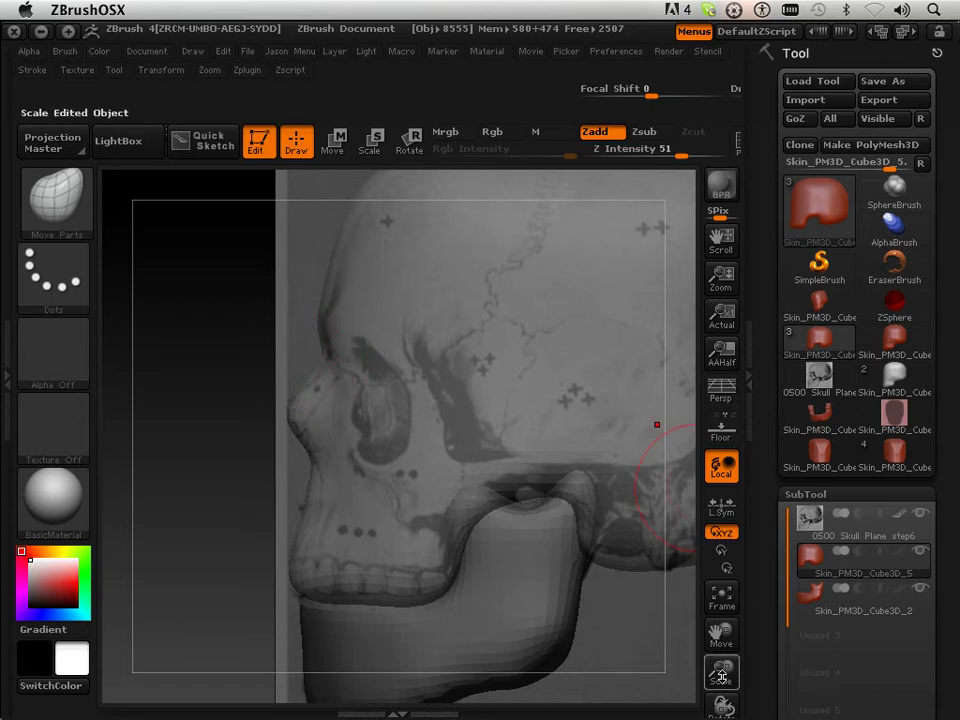
left_click_drag(728, 637, 598, 619)
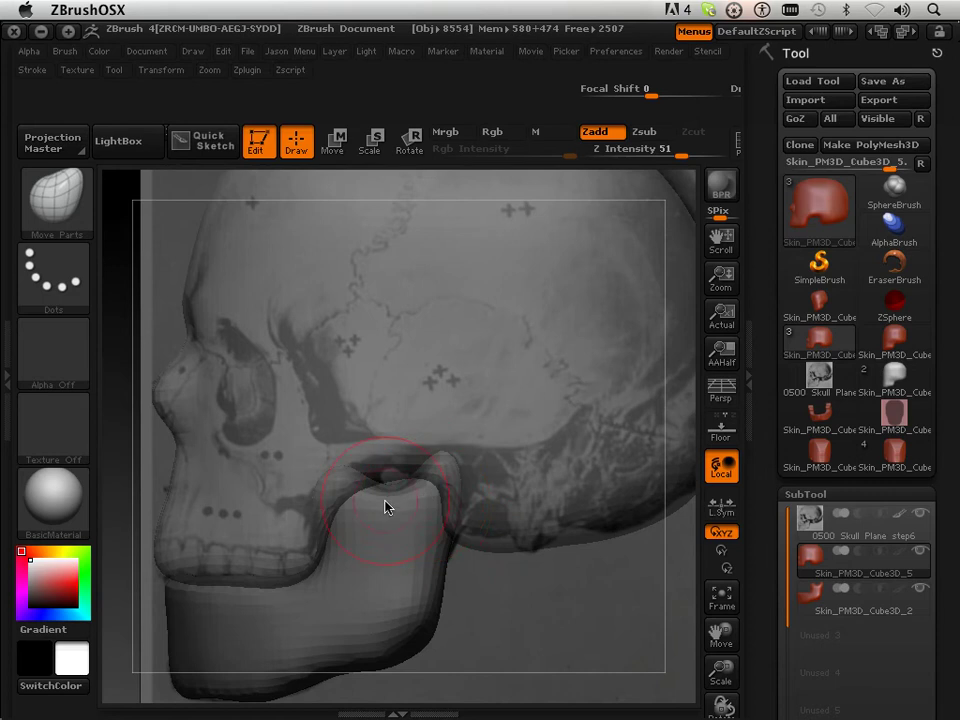
left_click(56, 220)
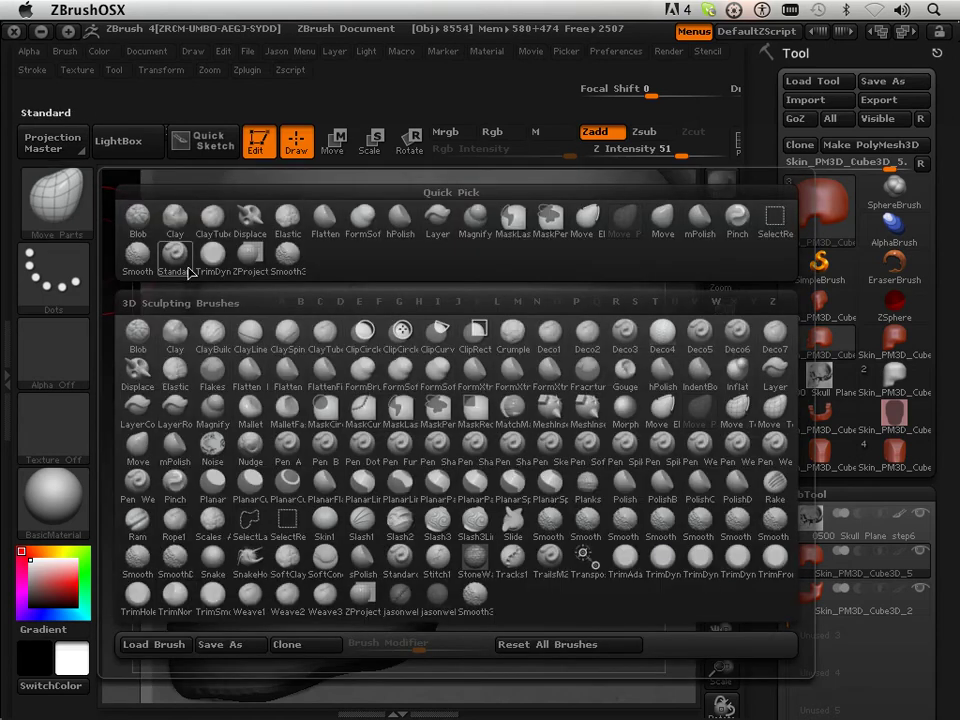
left_click(688, 420)
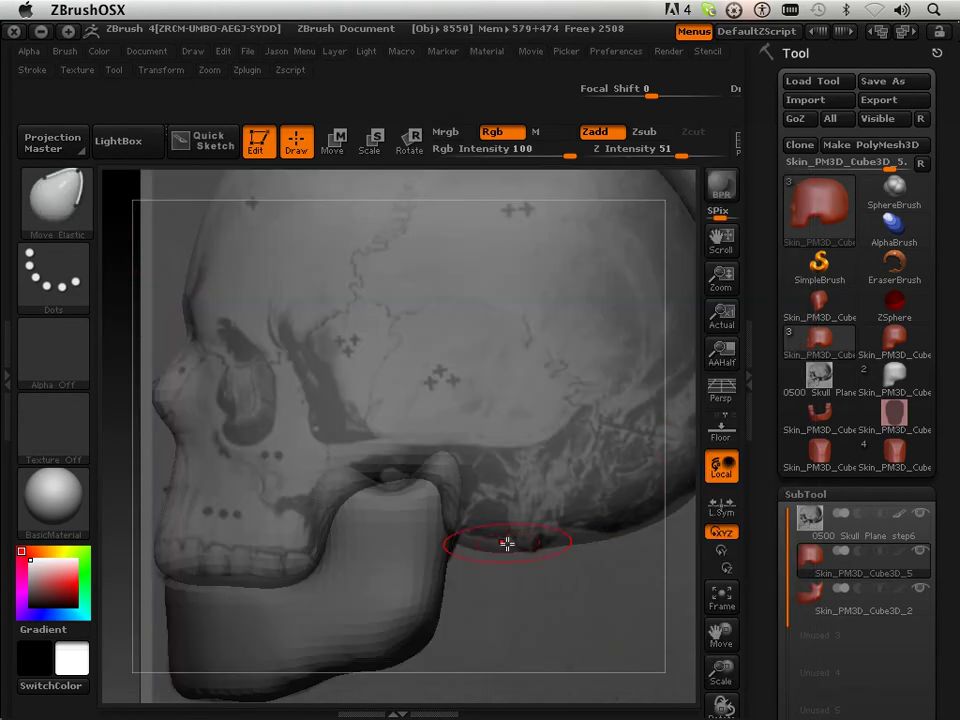
mouse_move(499, 538)
left_mouse_down()
mouse_move(493, 544)
mouse_move(506, 551)
mouse_move(566, 538)
left_mouse_up()
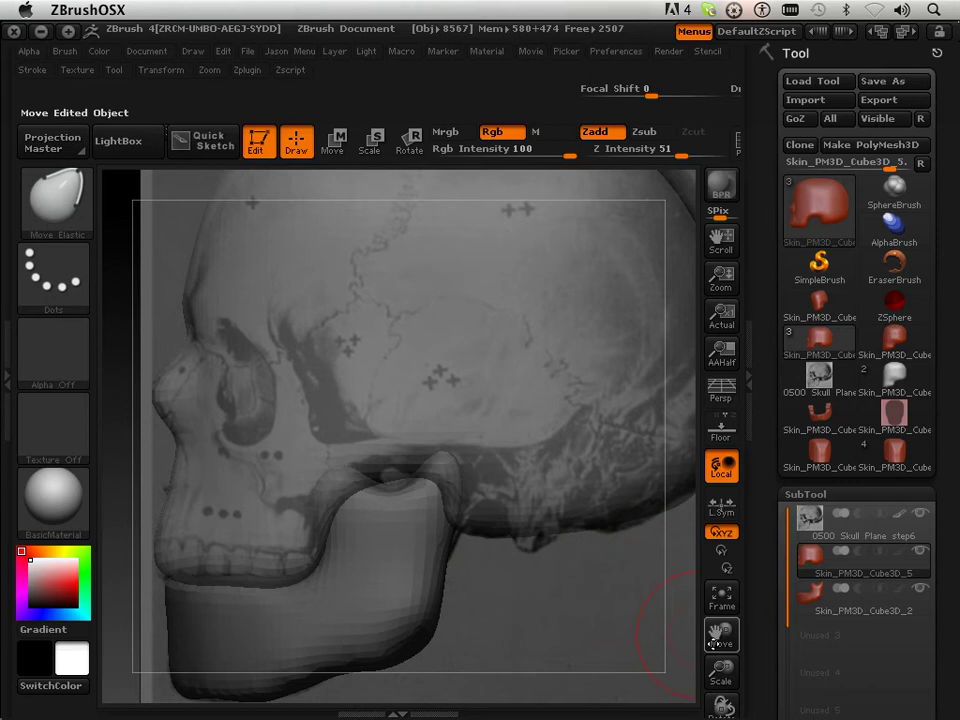
Pull the back and top of the cranium outward to match the reference skull's outline in side view
mouse_move(718, 633)
left_mouse_down()
mouse_move(668, 712)
mouse_move(660, 698)
left_mouse_up()
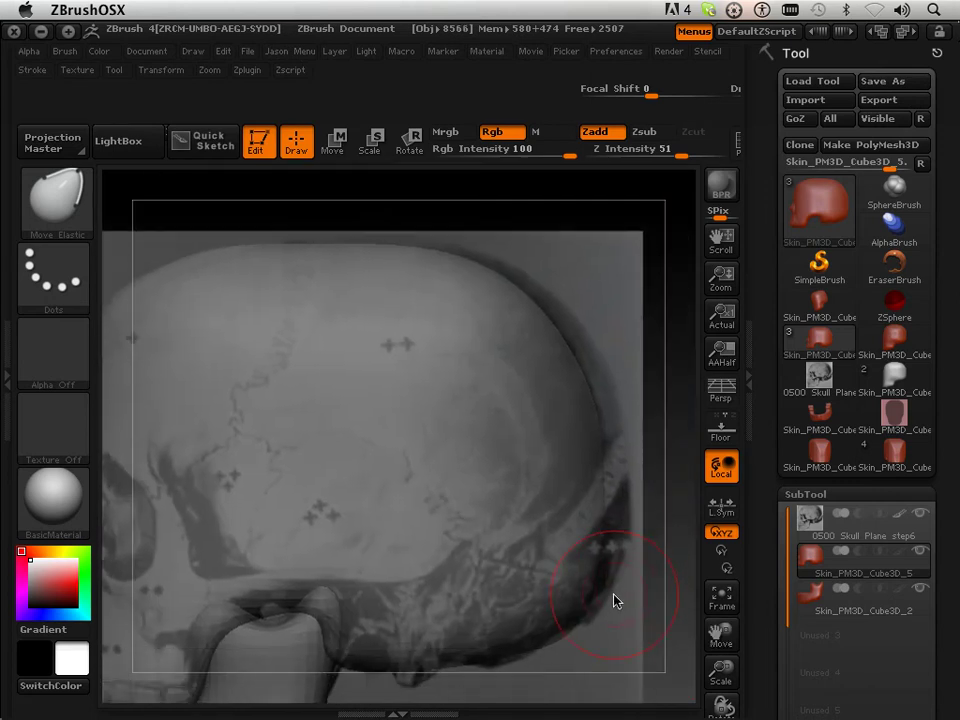
left_click_drag(600, 568, 614, 565)
left_click_drag(594, 467, 615, 448)
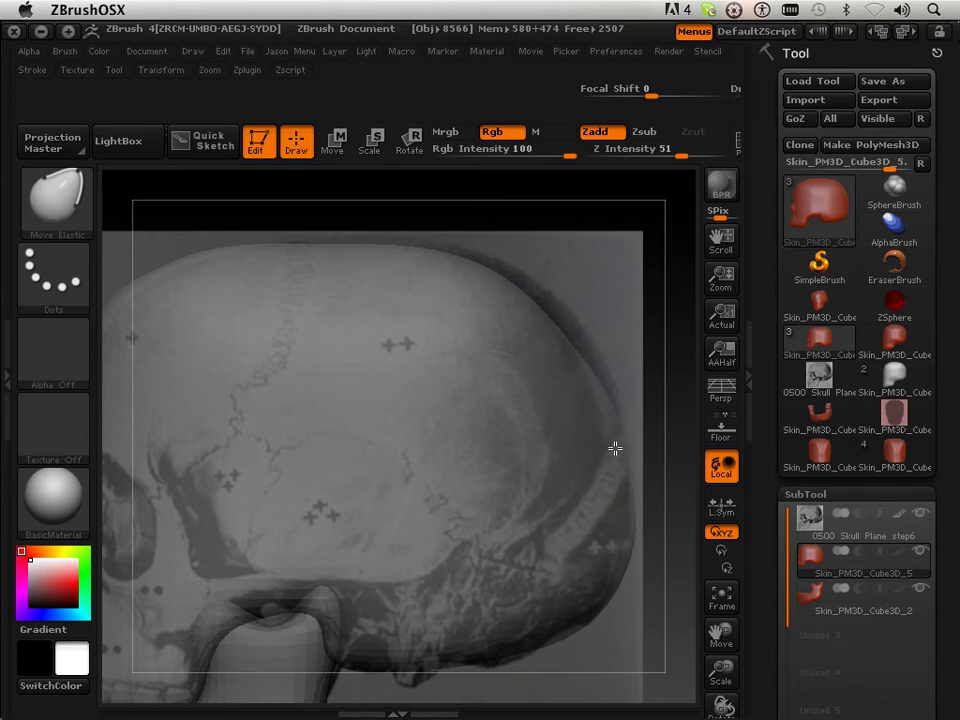
left_click_drag(567, 360, 571, 353)
left_click_drag(524, 298, 523, 281)
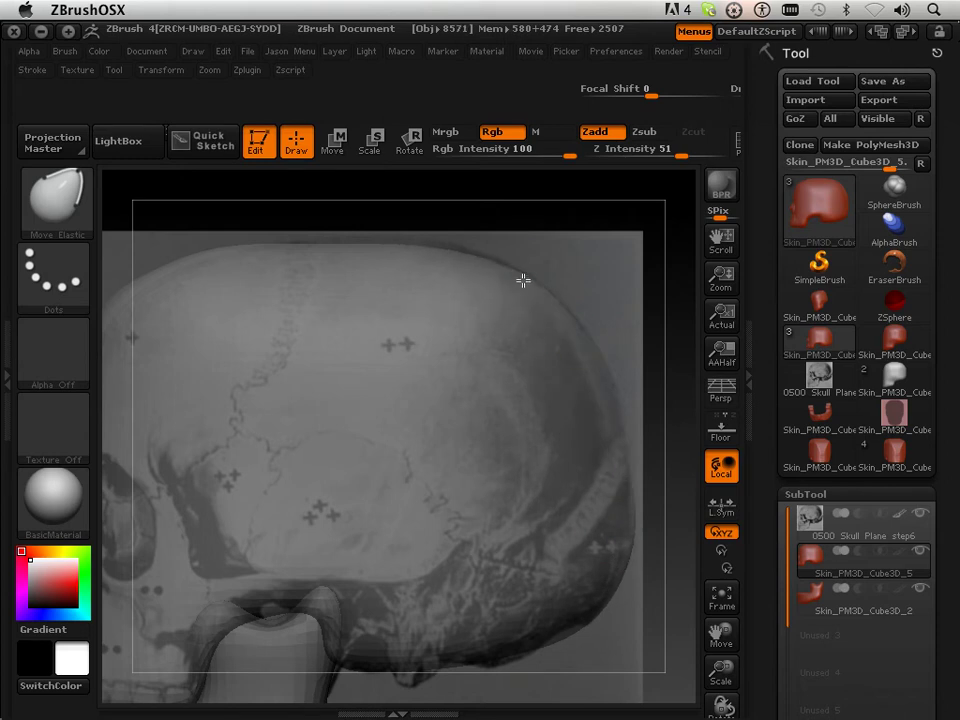
left_click_drag(440, 274, 440, 261)
left_click_drag(365, 257, 364, 250)
mouse_move(305, 263)
left_mouse_down()
mouse_move(534, 304)
mouse_move(565, 358)
left_mouse_up()
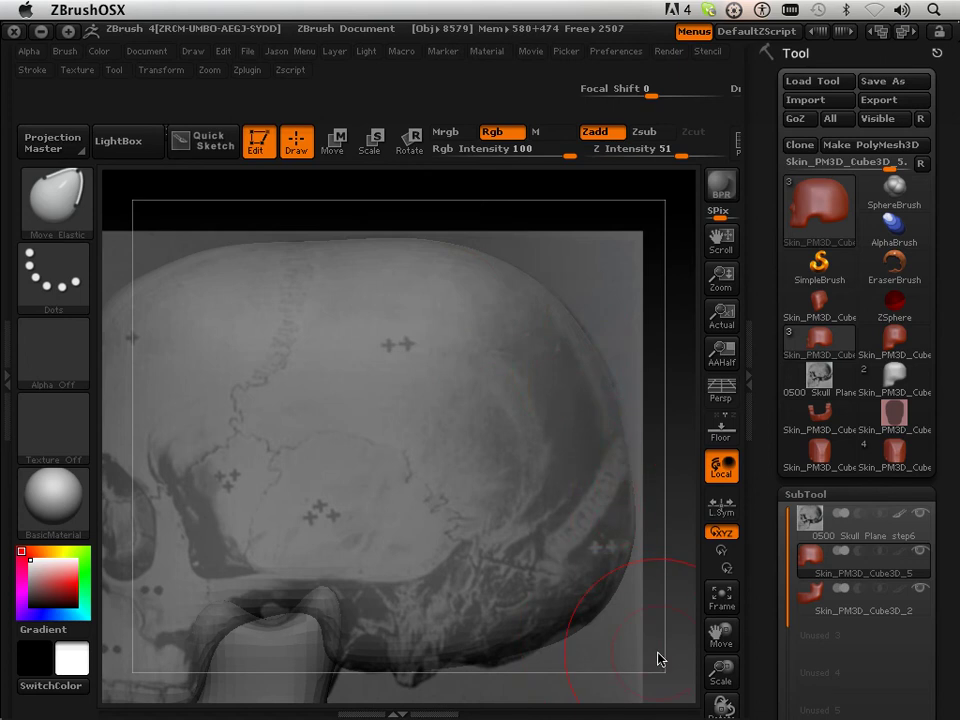
Hide the jaw subtool and push the upper jaw's lower corners inward in front view to match the reference
left_click_drag(722, 675, 685, 628)
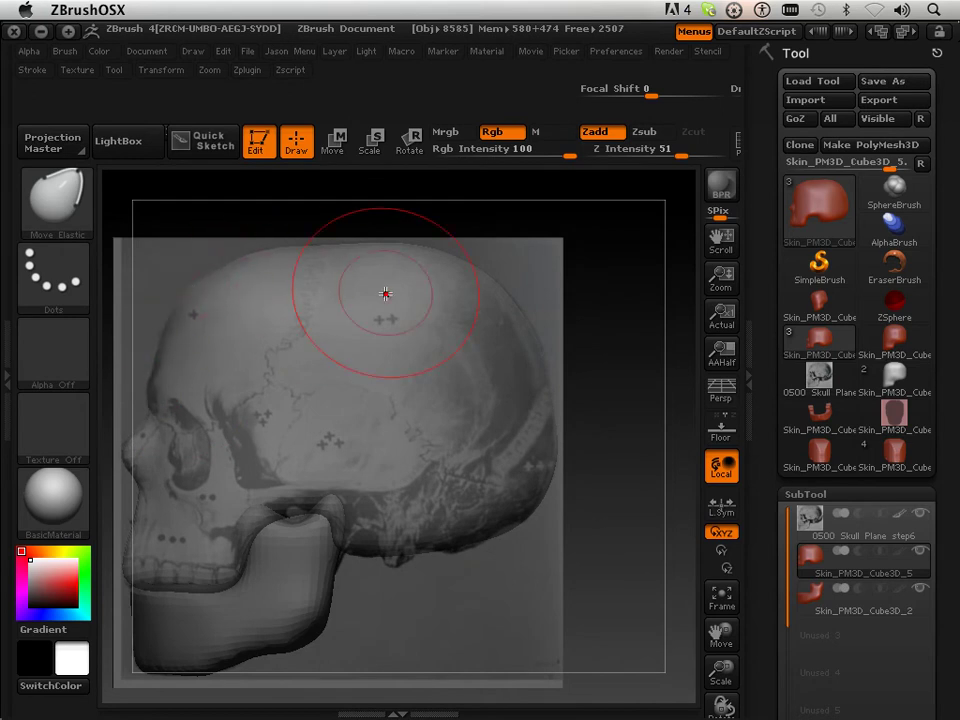
left_click_drag(634, 578, 715, 572)
left_click(721, 598)
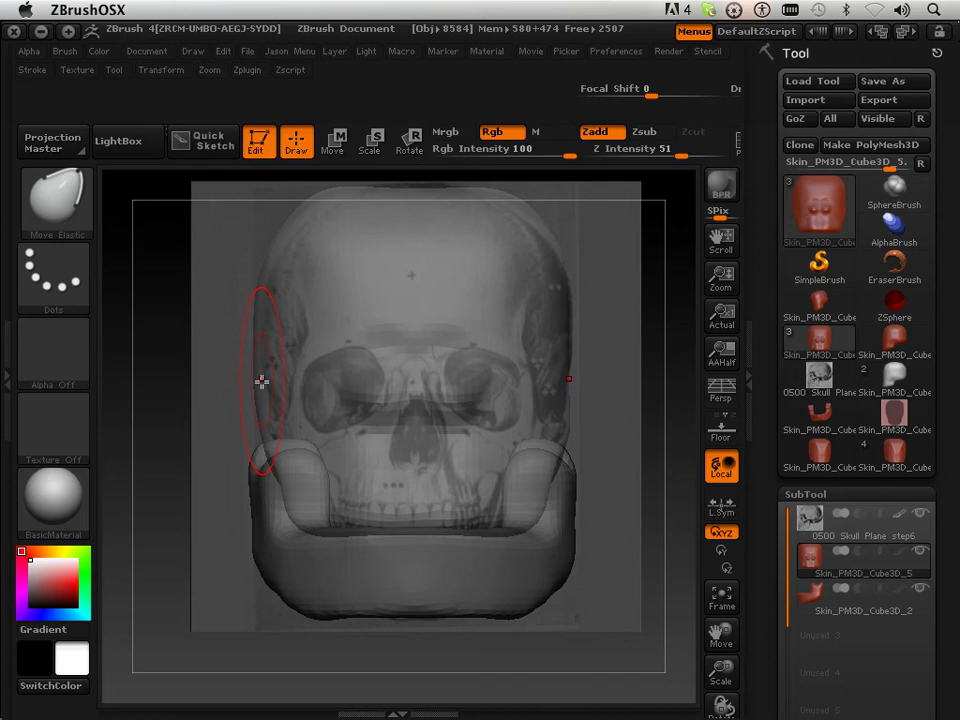
left_click(922, 598)
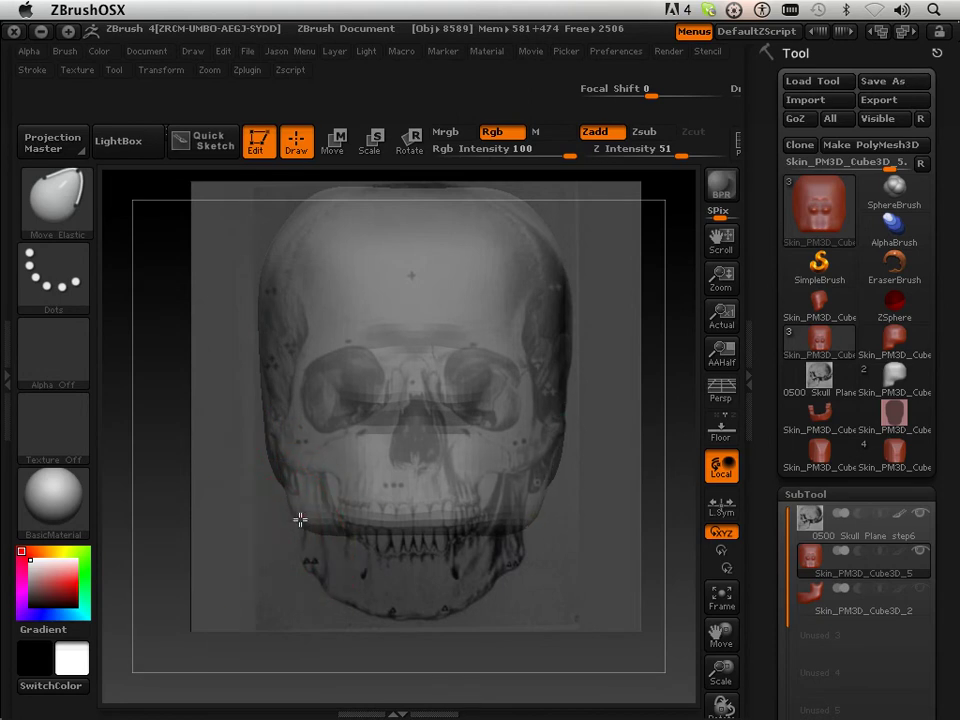
left_click_drag(300, 519, 345, 515)
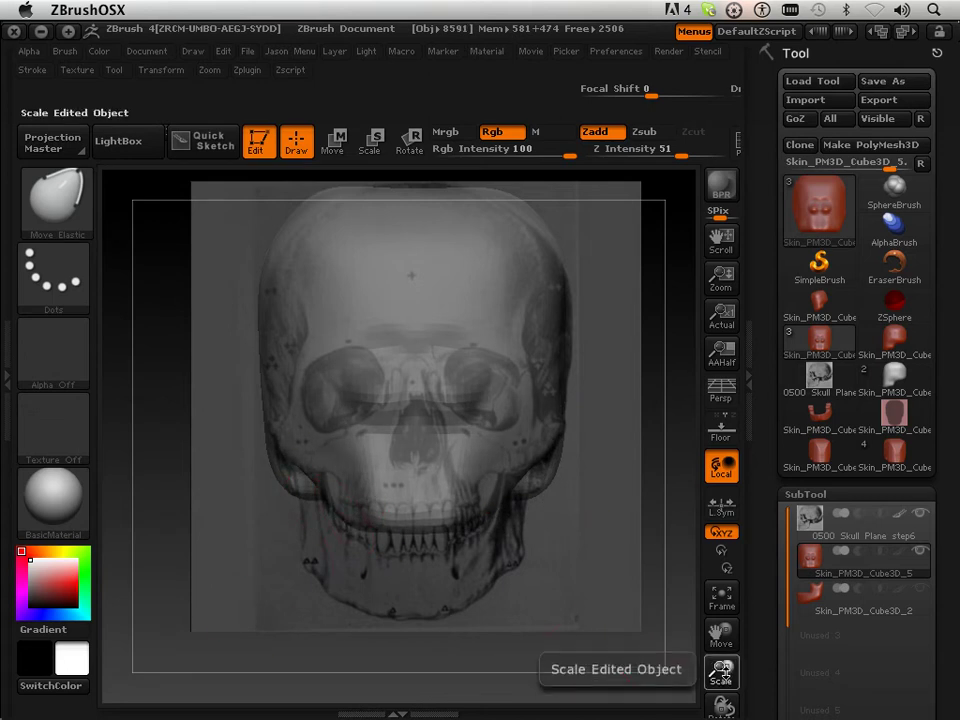
left_click_drag(720, 668, 717, 713)
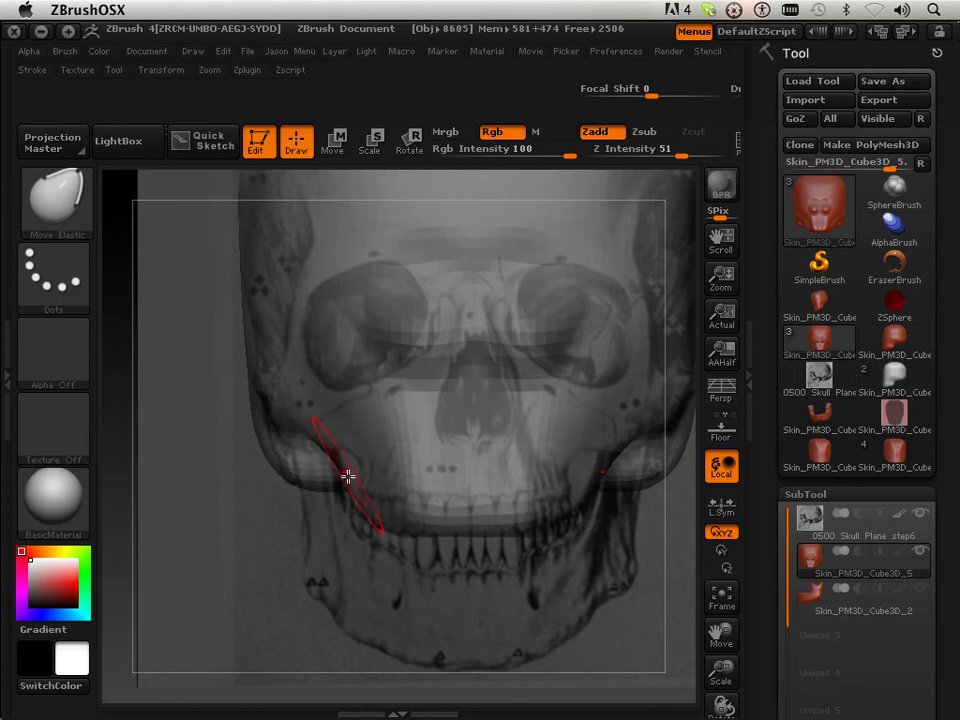
mouse_move(349, 475)
left_mouse_down()
mouse_move(375, 449)
mouse_move(369, 507)
left_mouse_up()
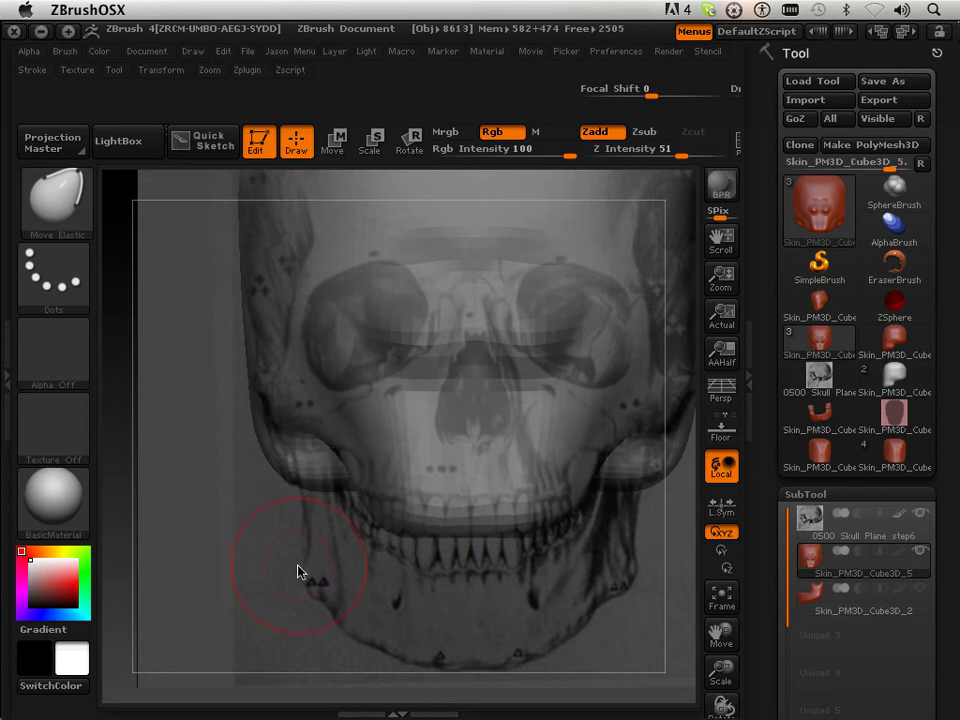
Pull the rear of the upper tooth row backward in side view and refine the contour below the cheekbones in front view
left_click_drag(232, 597, 129, 596)
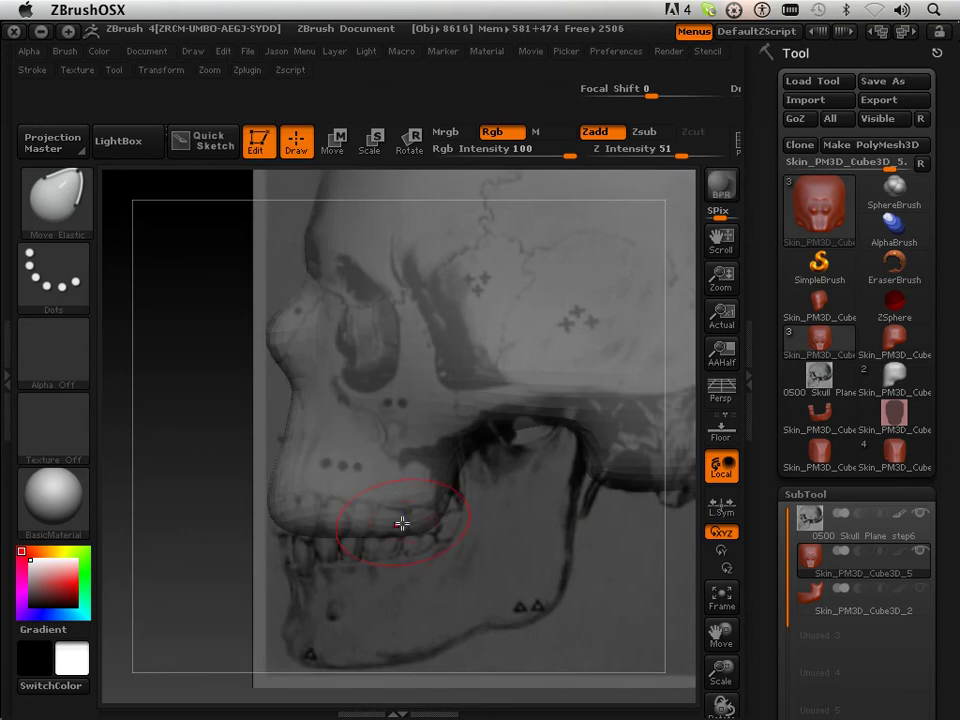
mouse_move(415, 517)
left_mouse_down()
mouse_move(446, 508)
mouse_move(463, 521)
left_mouse_up()
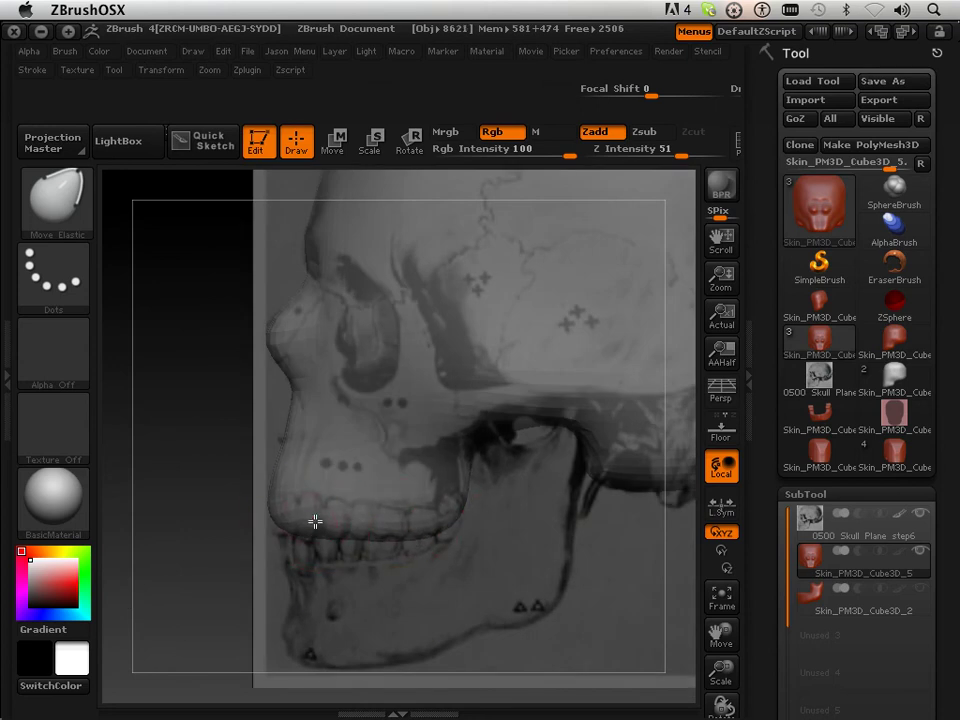
left_click_drag(435, 595, 603, 614)
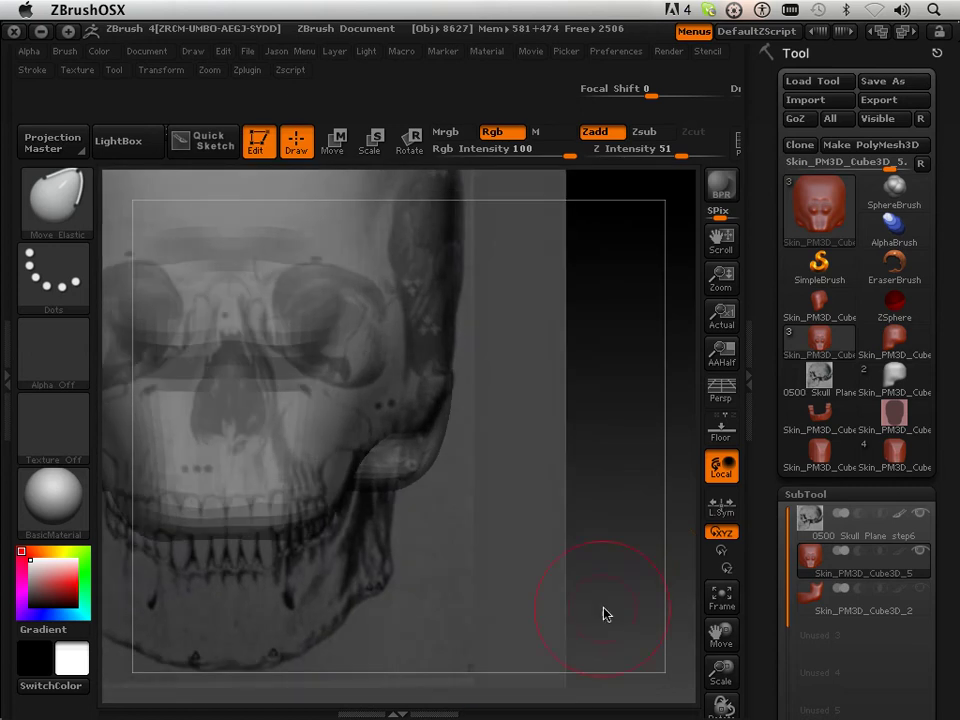
left_click_drag(720, 630, 800, 615)
mouse_move(572, 604)
left_mouse_down()
mouse_move(542, 594)
mouse_move(578, 592)
left_mouse_up()
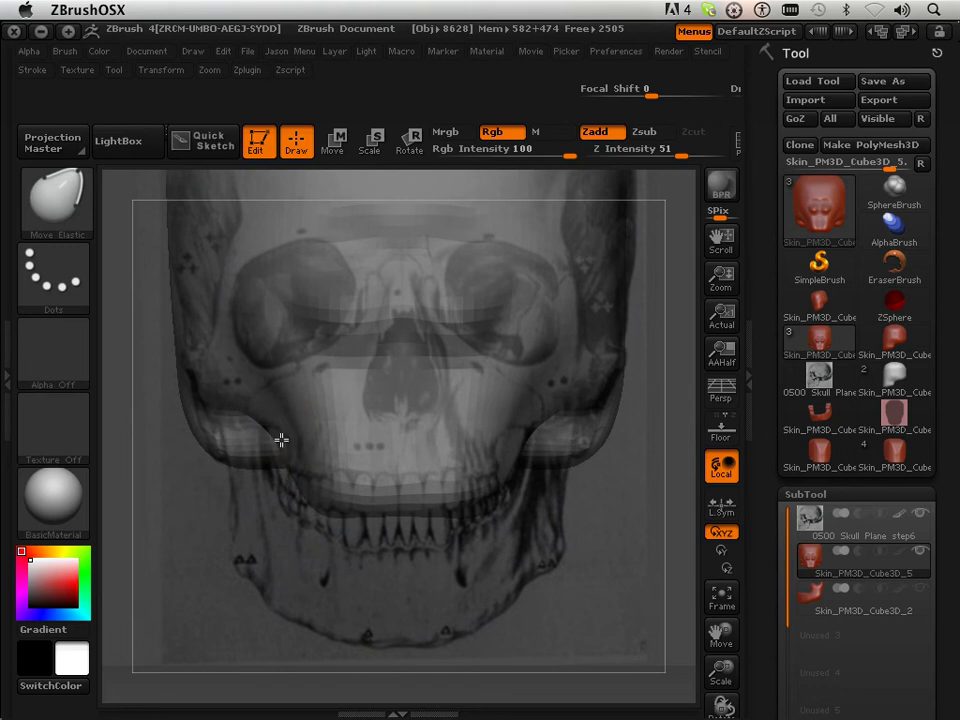
mouse_move(281, 440)
left_mouse_down()
mouse_move(298, 469)
mouse_move(291, 481)
left_mouse_up()
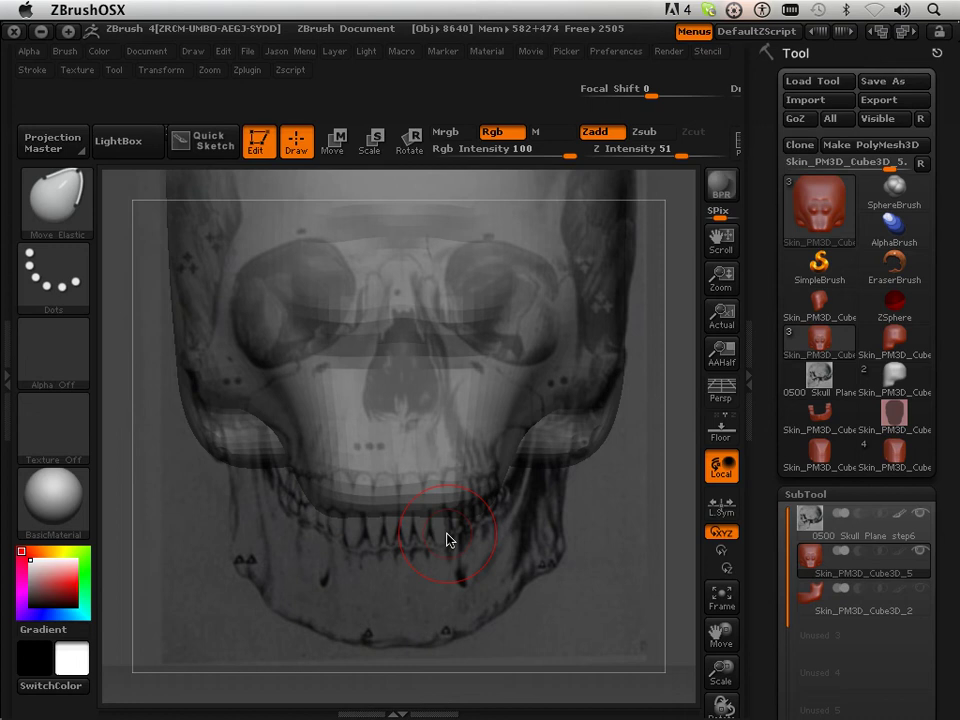
Refine the upper jaw's rear lower corners against the reference skull in front and side views
left_click_drag(446, 540, 490, 526)
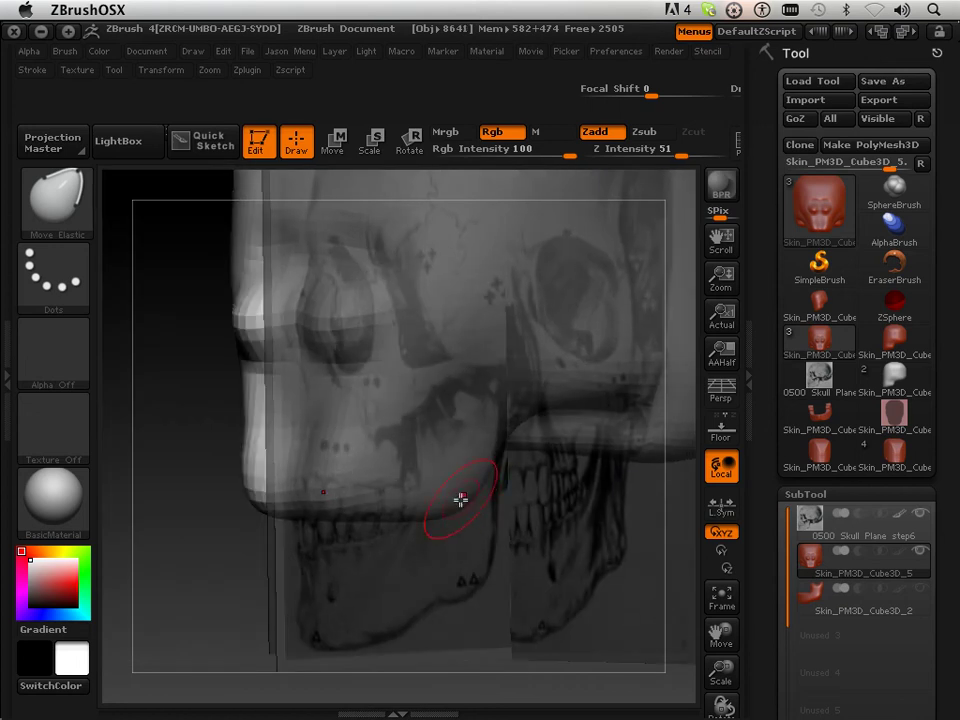
left_click_drag(389, 574, 349, 589)
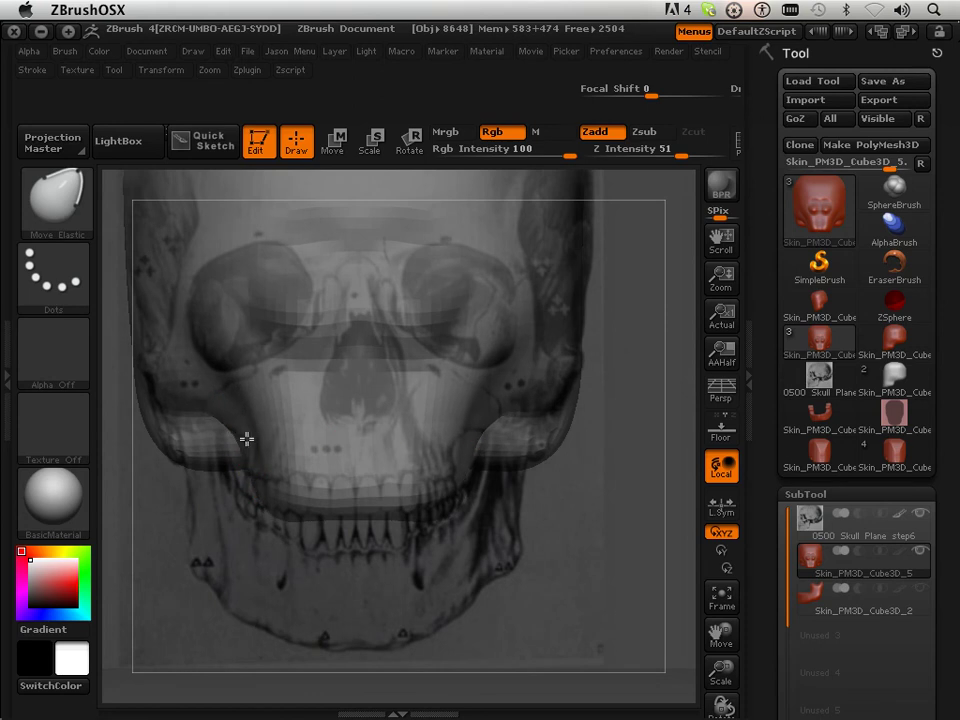
left_click_drag(594, 549, 355, 509)
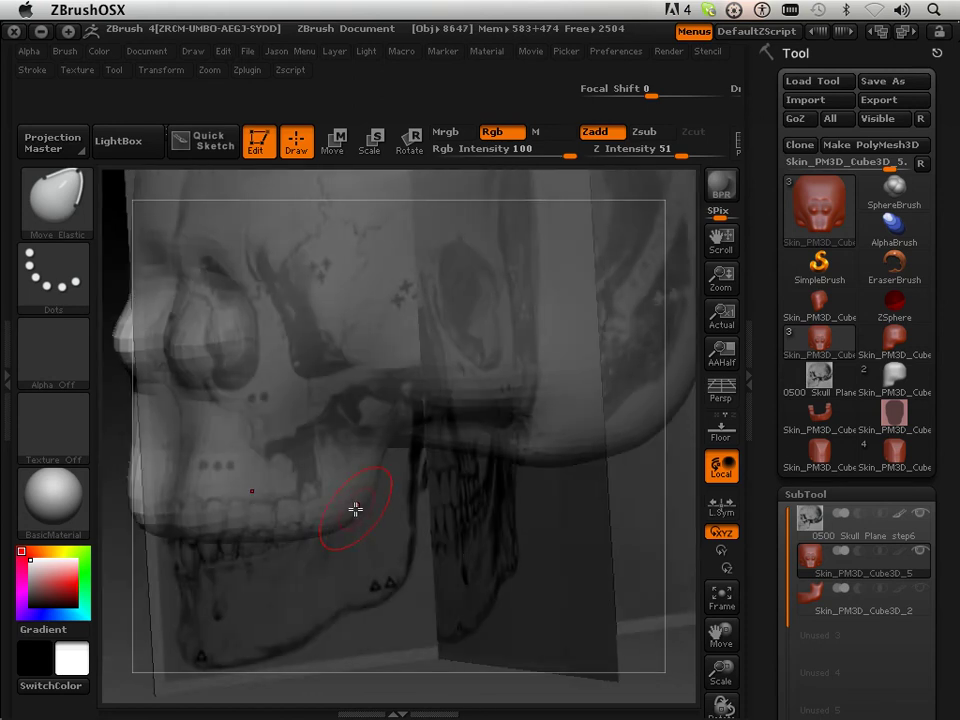
left_click_drag(389, 555, 480, 592)
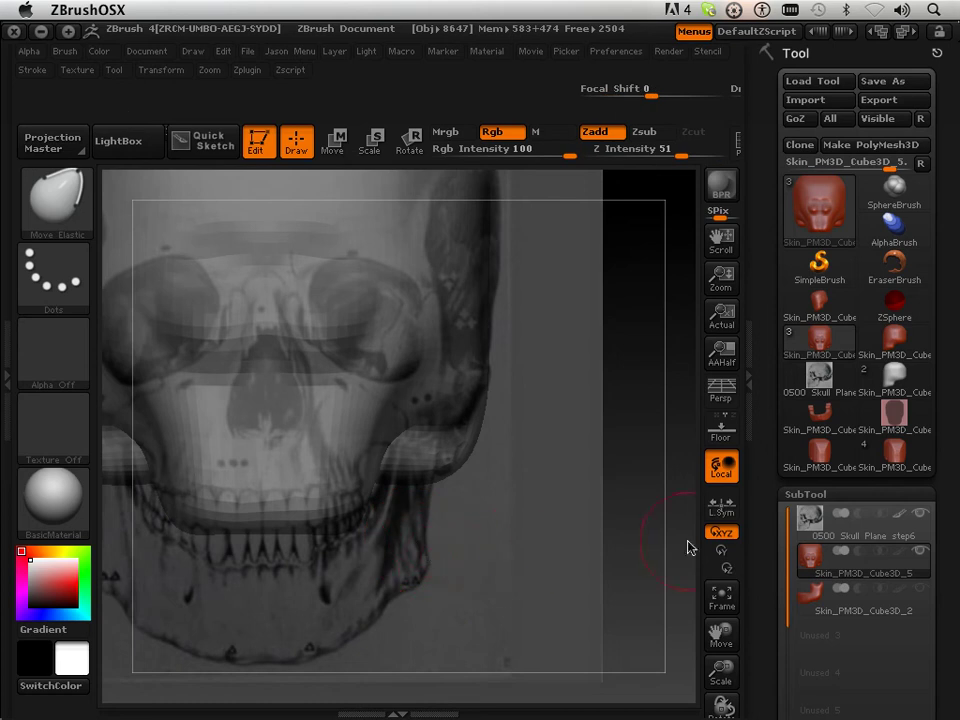
left_click_drag(720, 634, 824, 608)
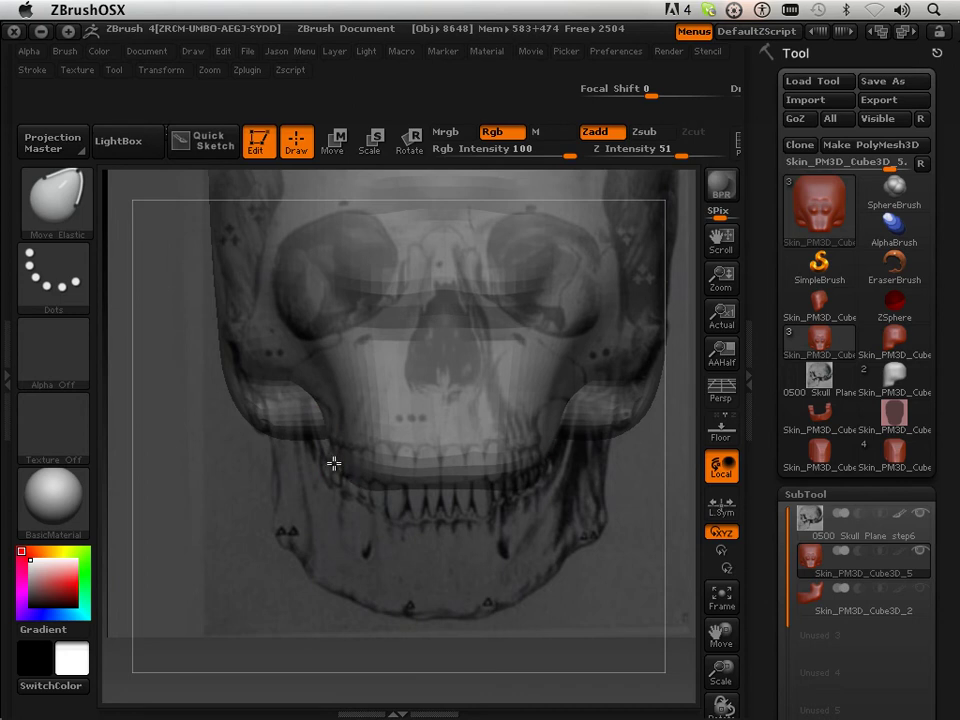
mouse_move(222, 571)
left_mouse_down()
mouse_move(306, 555)
mouse_move(306, 525)
mouse_move(339, 473)
left_mouse_up()
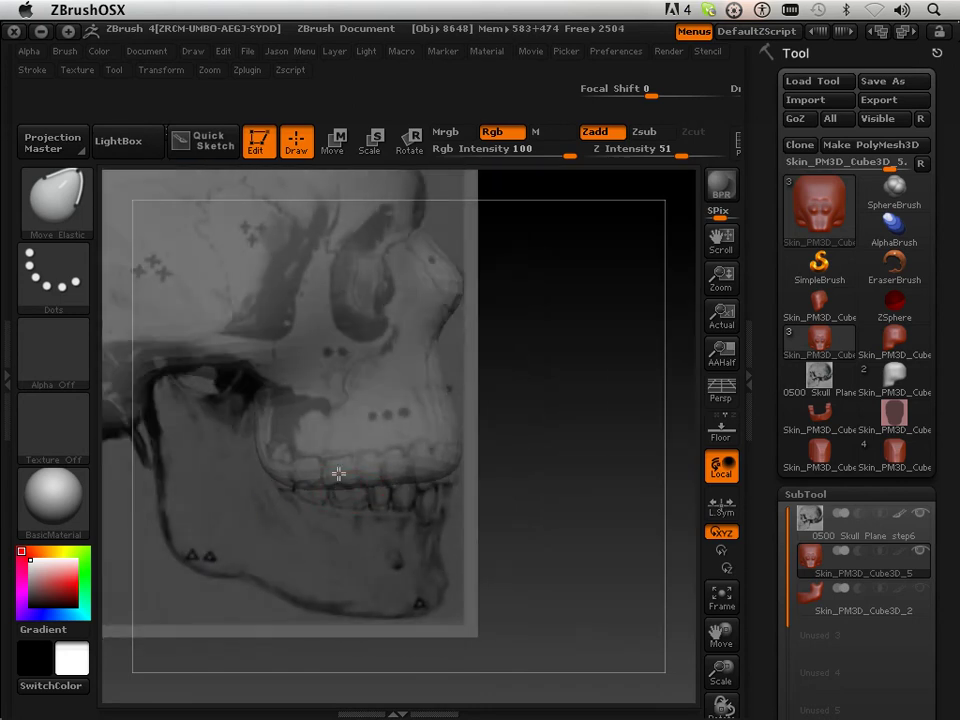
left_click_drag(401, 486, 507, 473)
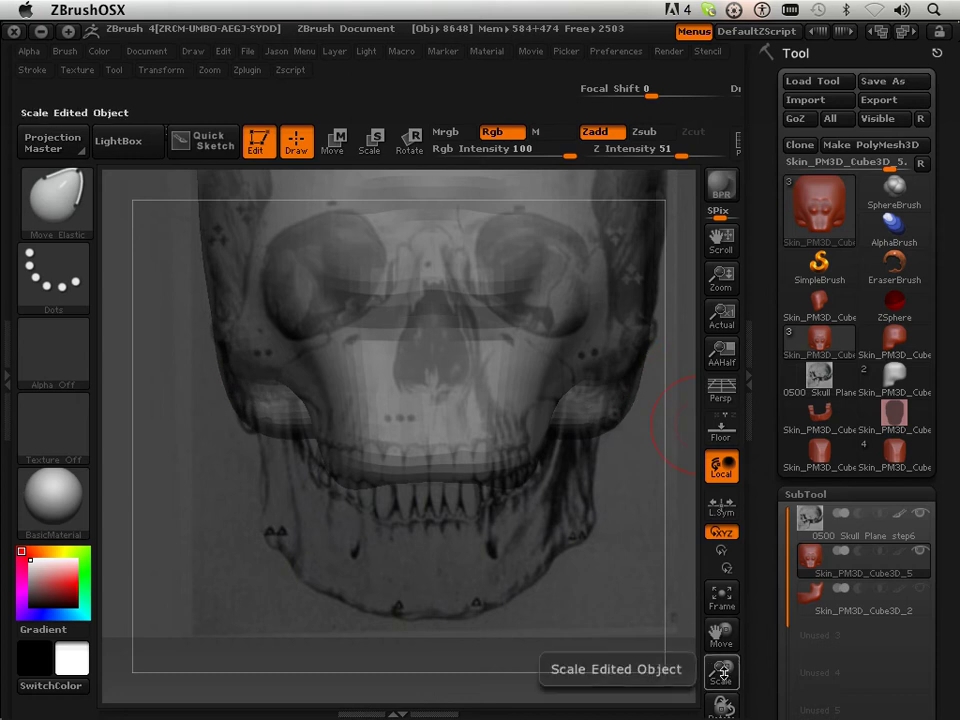
Smooth the cranium's brow and eye area, and check it against the reference from the side
mouse_move(720, 672)
left_mouse_down()
mouse_move(716, 616)
mouse_move(718, 658)
left_mouse_up()
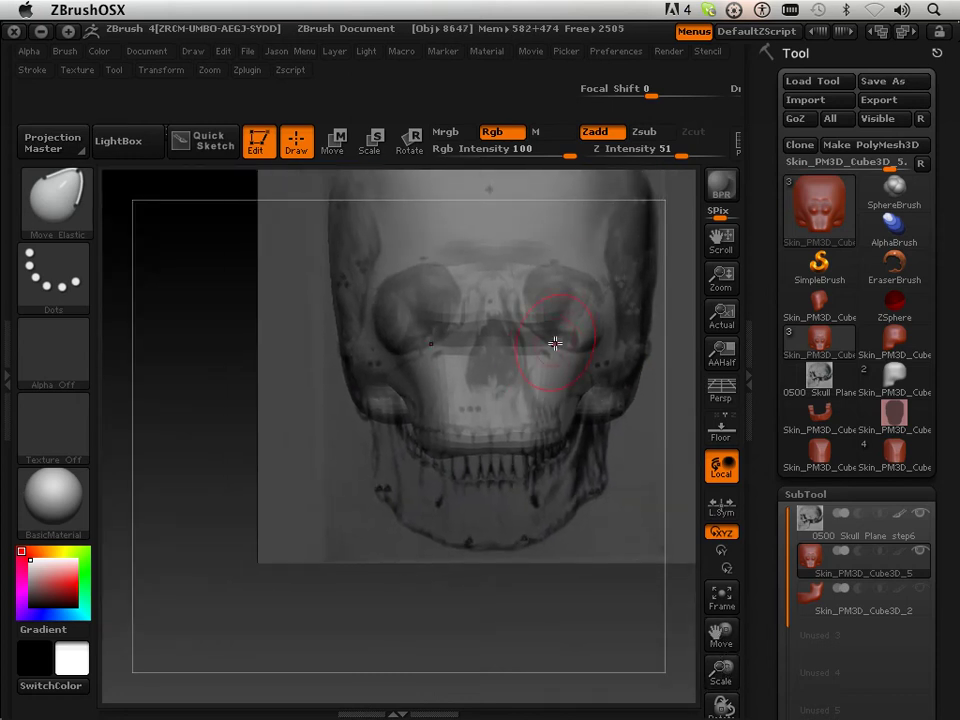
mouse_move(540, 276)
left_mouse_down("shift")
mouse_move(493, 253)
mouse_move(557, 311)
mouse_move(568, 304)
mouse_move(565, 329)
mouse_move(595, 317)
left_mouse_up("shift")
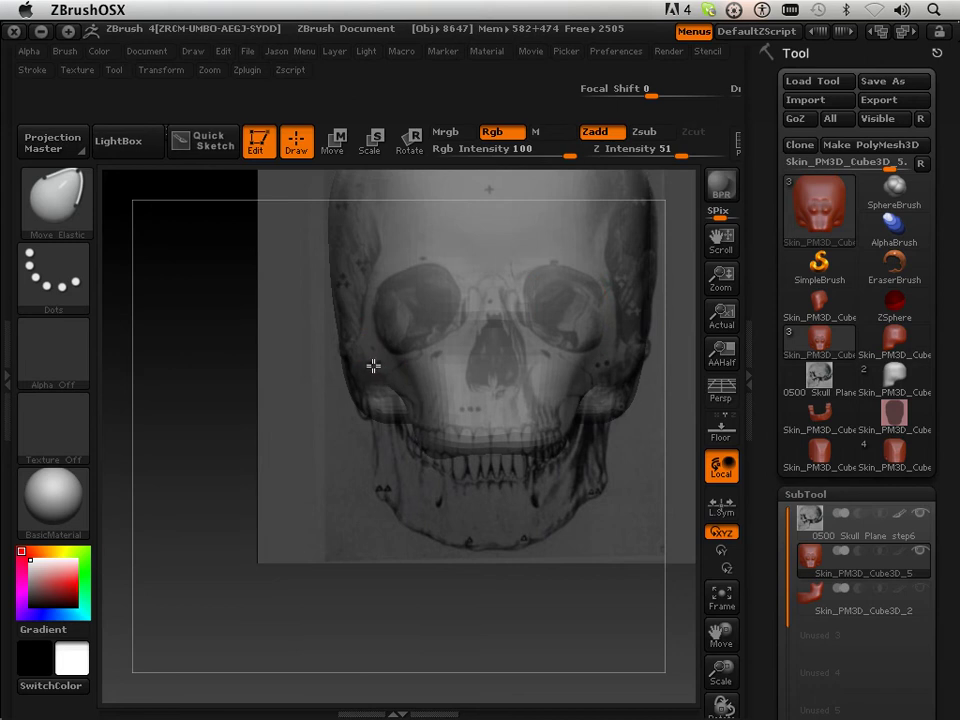
left_click_drag(641, 532, 536, 528)
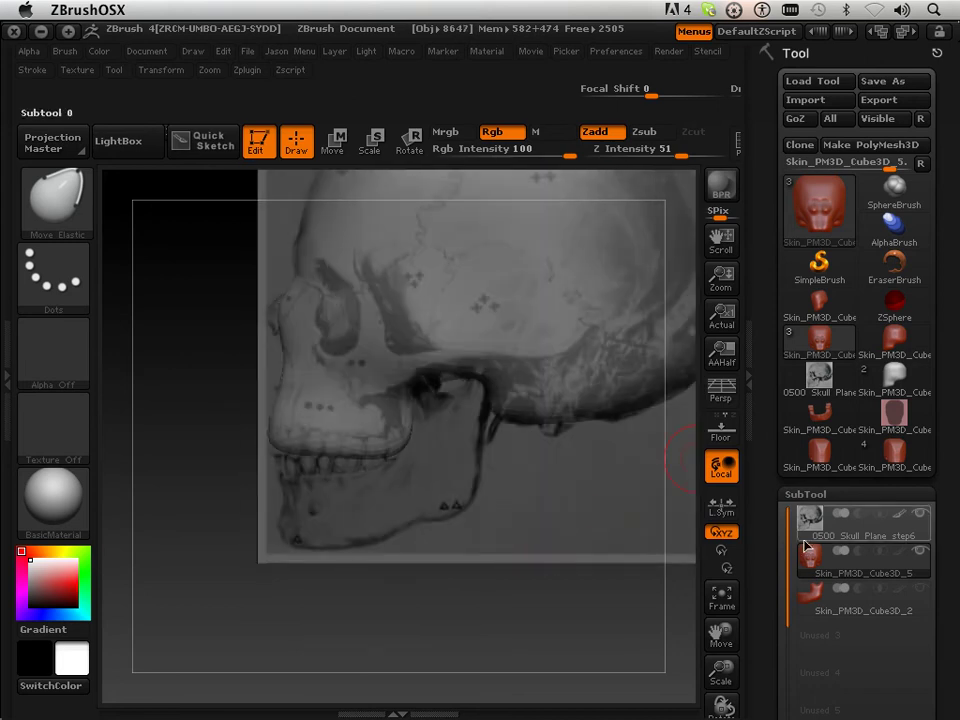
left_click_drag(626, 578, 592, 340)
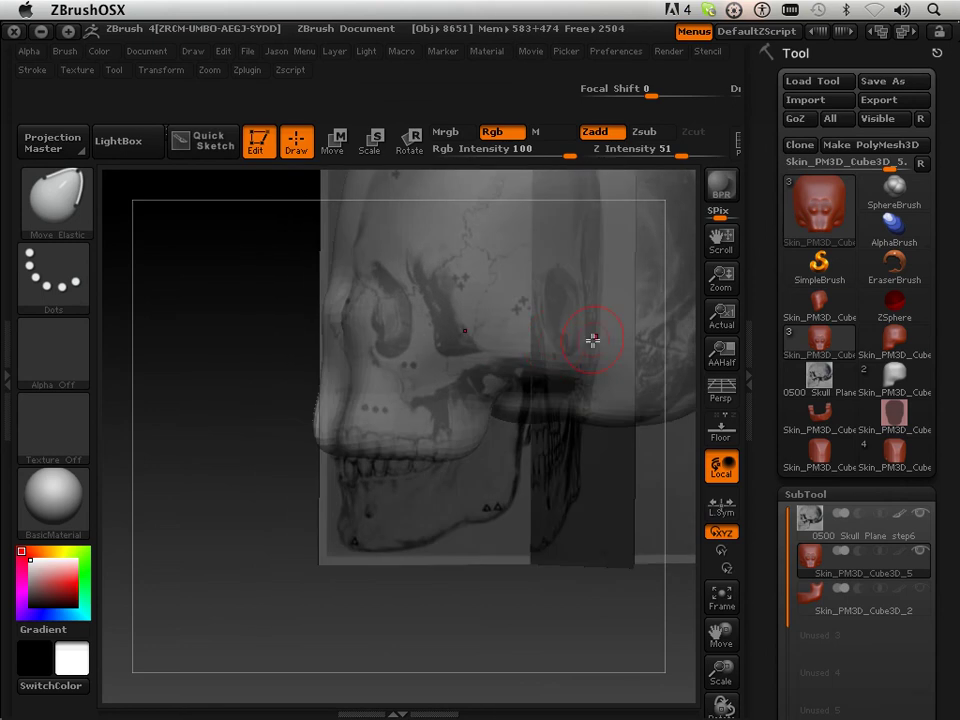
Show the jaw, hide the cranium, and activate subtool Skin_PM3D_Cube3D_2 with the reference plane visible in front view
left_click_drag(663, 640, 602, 638)
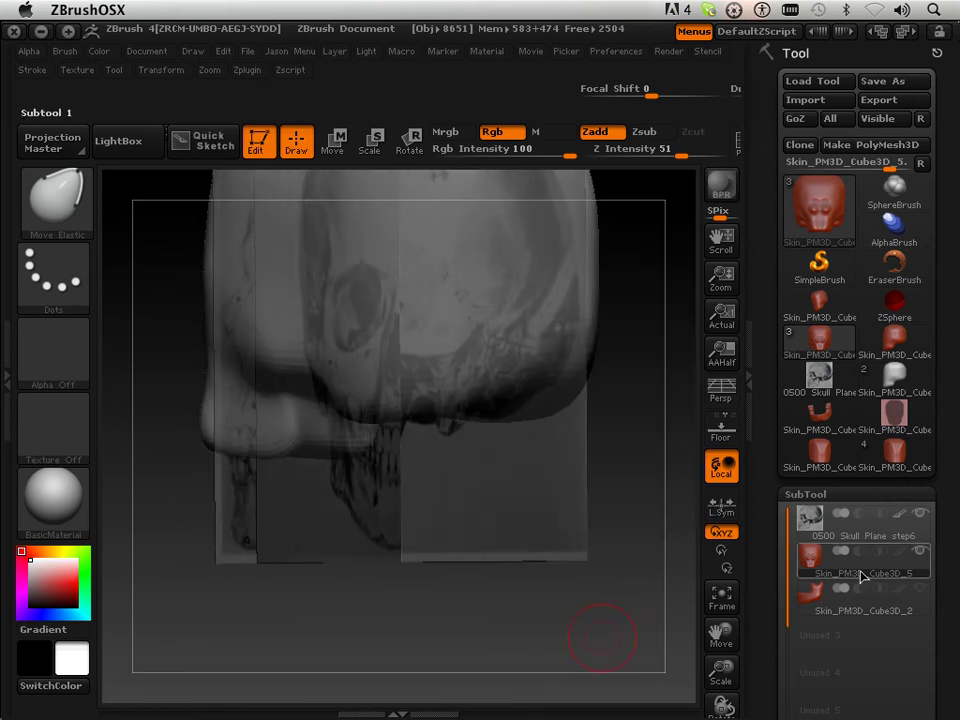
left_click(912, 594)
left_click_drag(369, 628, 520, 636)
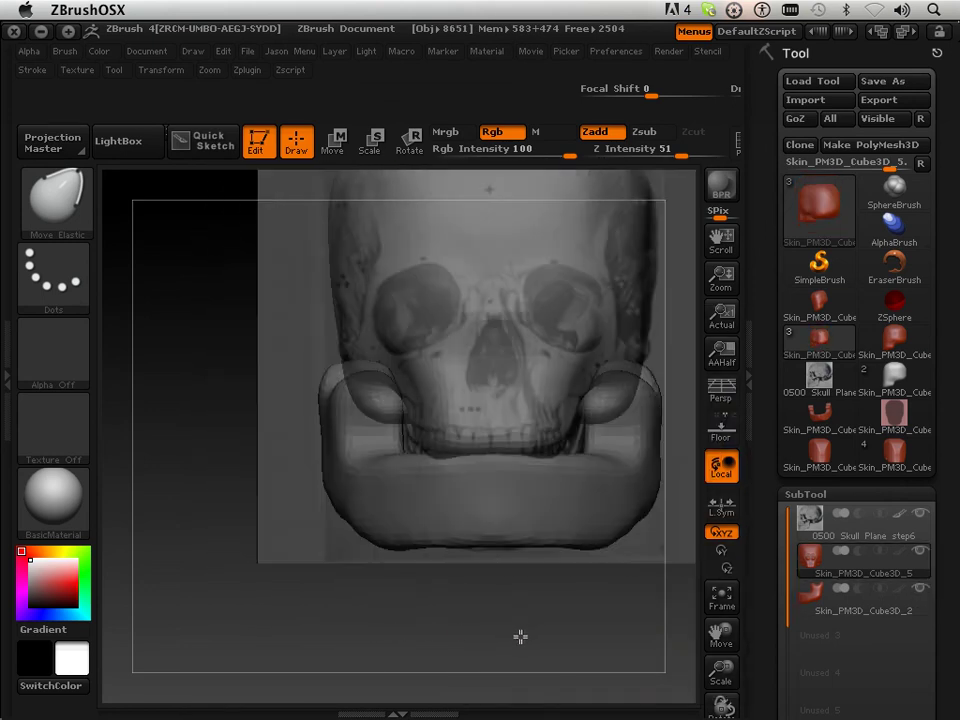
left_click(920, 514)
left_click(922, 552)
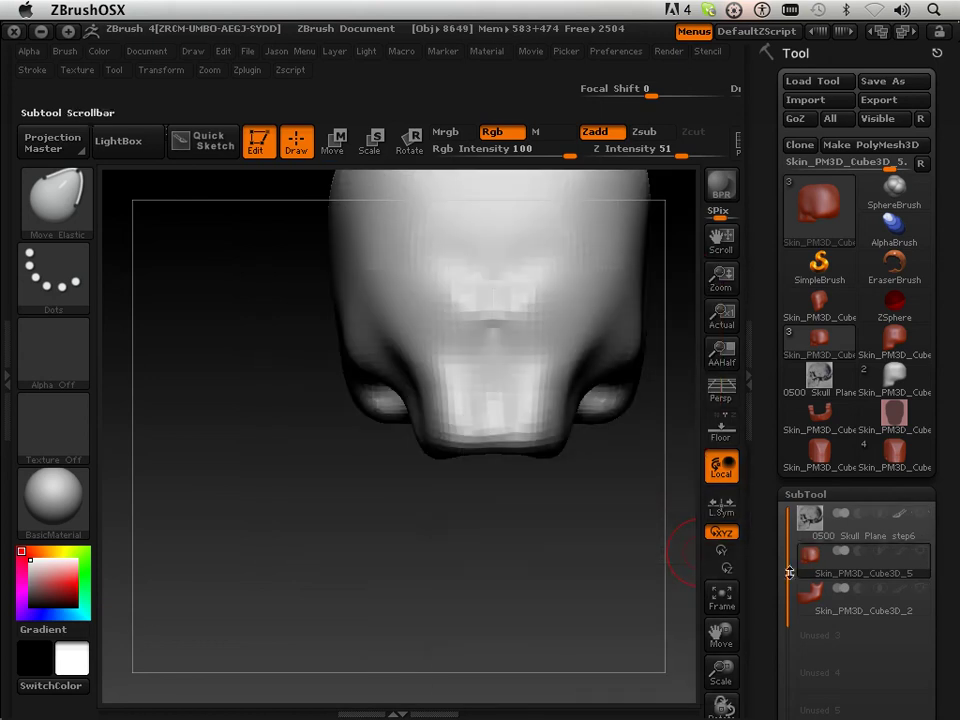
left_click(879, 606)
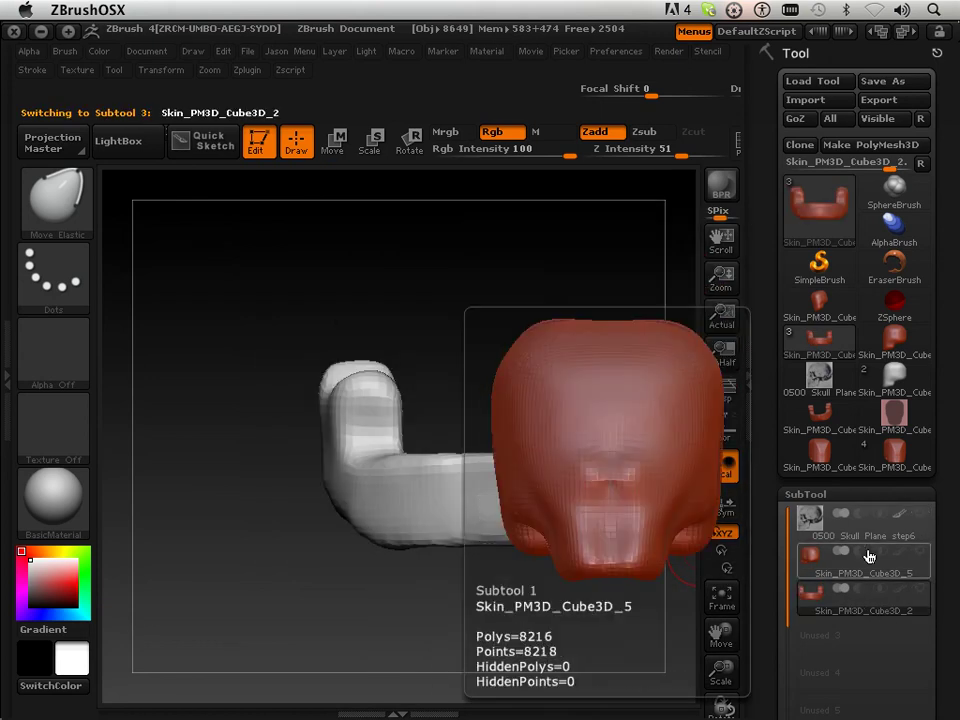
left_click(920, 516)
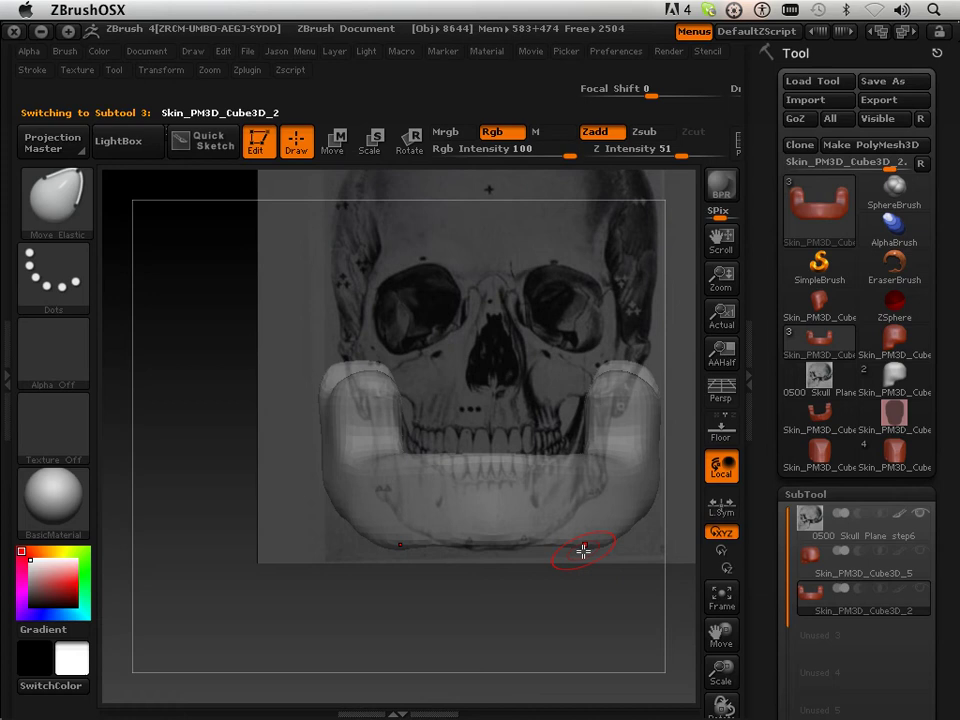
Narrow the jaw with the Size deformation limited to the X axis, using a value of -63
left_click_drag(721, 641, 697, 636)
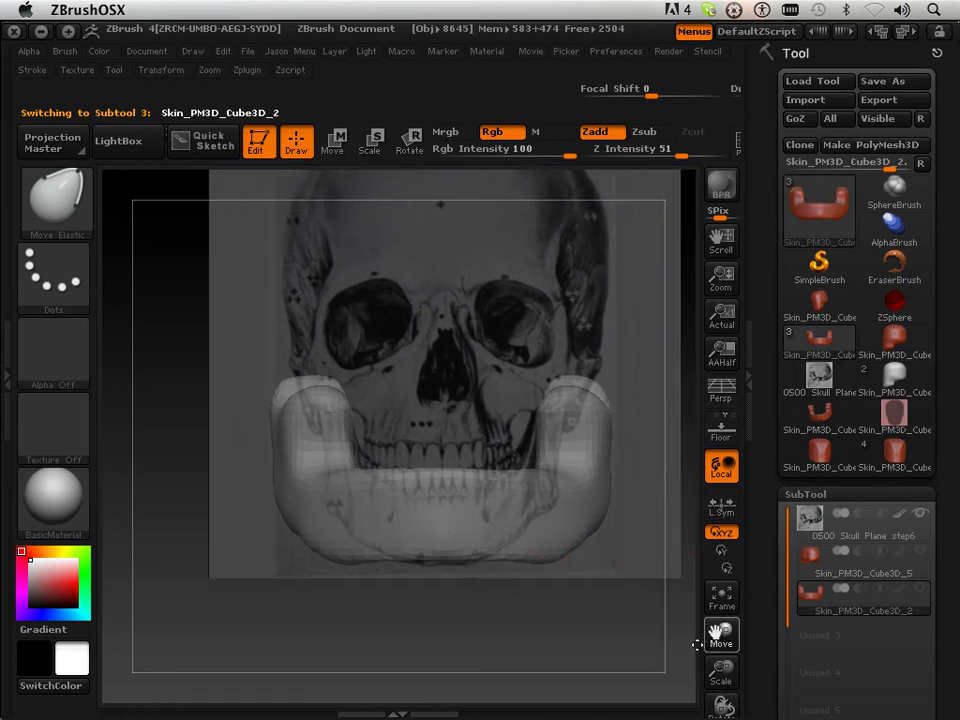
left_click_drag(764, 601, 746, 358)
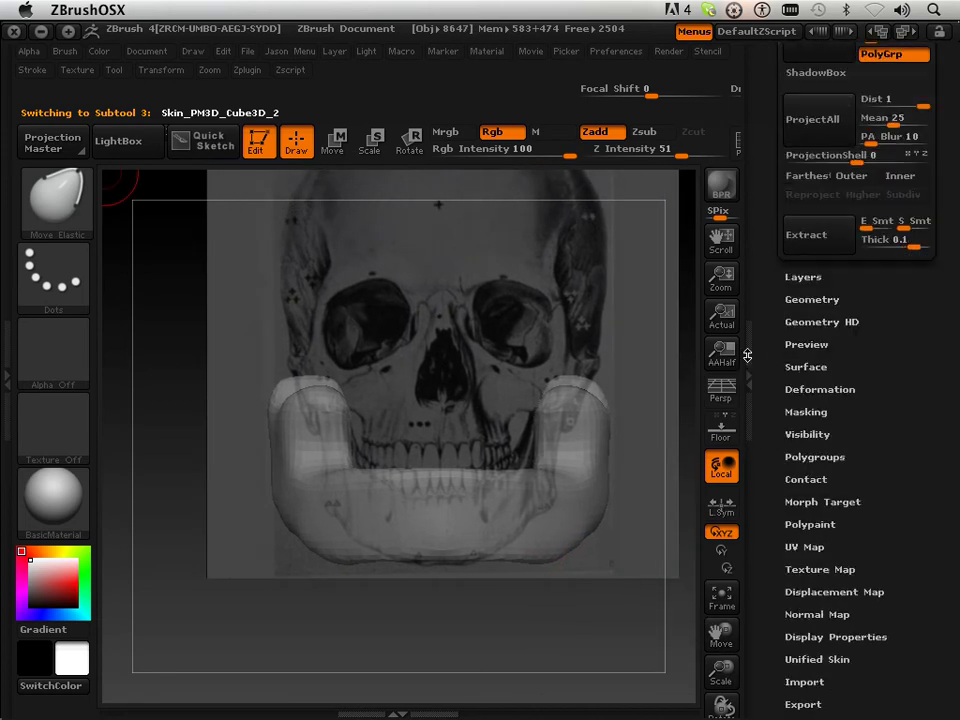
left_click(814, 342)
scroll(822, 345, "down", 3)
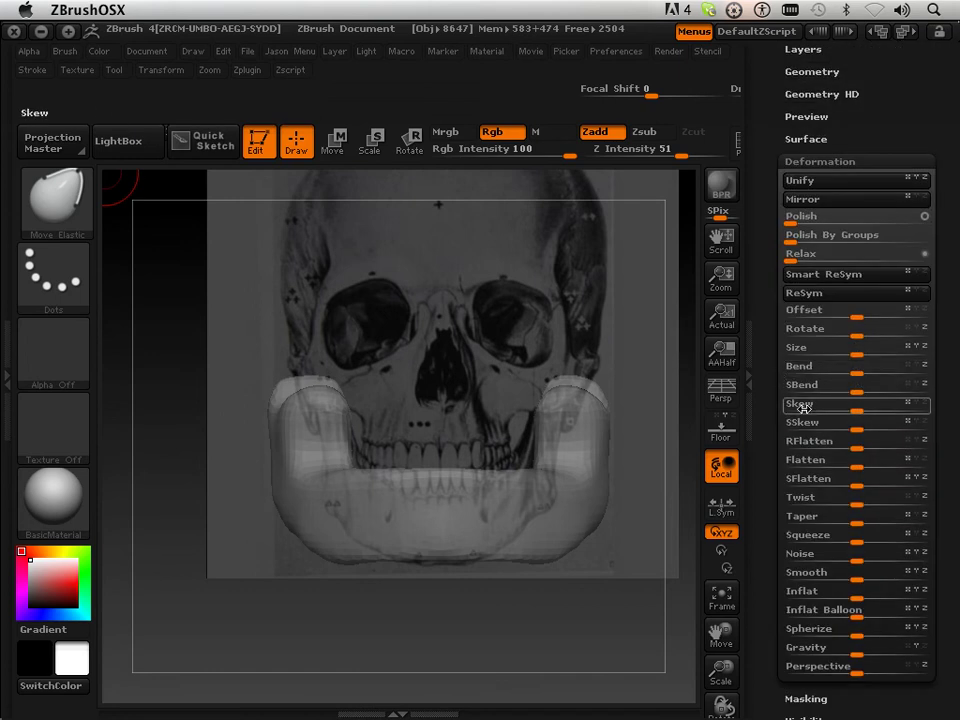
left_click(918, 356)
left_click_drag(855, 350, 815, 354)
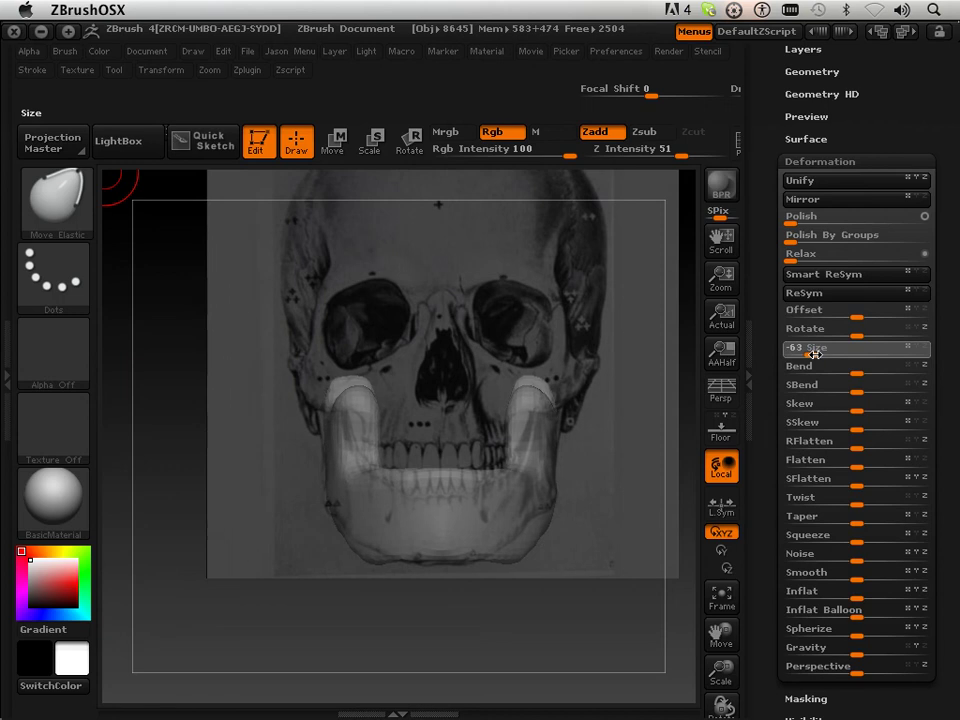
left_click_drag(816, 354, 816, 354)
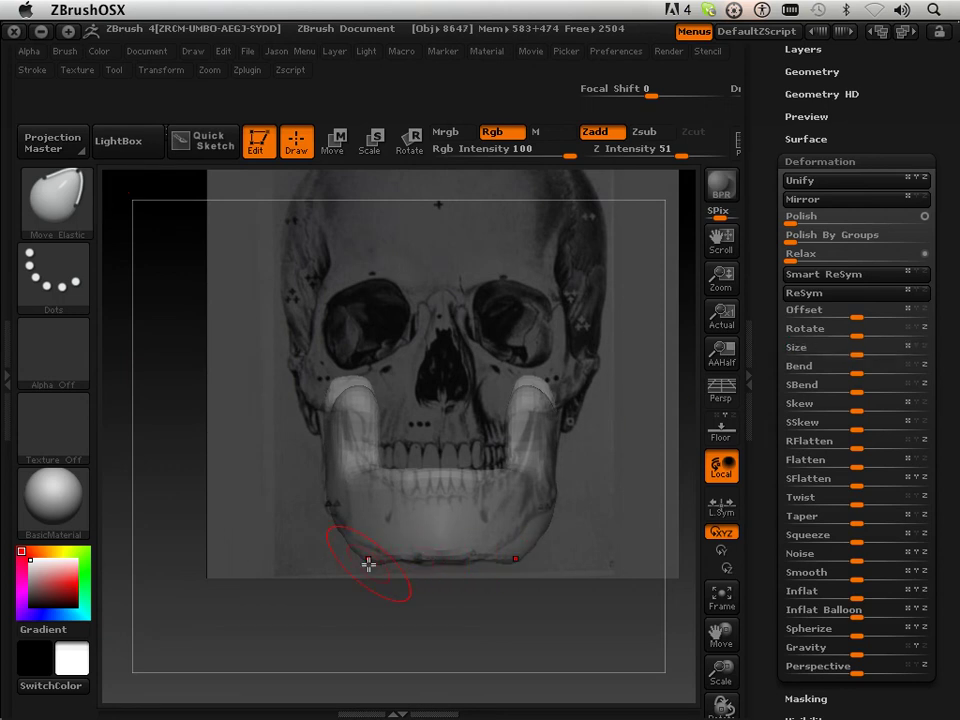
Pull the jaw's lower corners and vertical branches to the reference outline in front view with the Move Elastic brush
left_click_drag(374, 553, 348, 528)
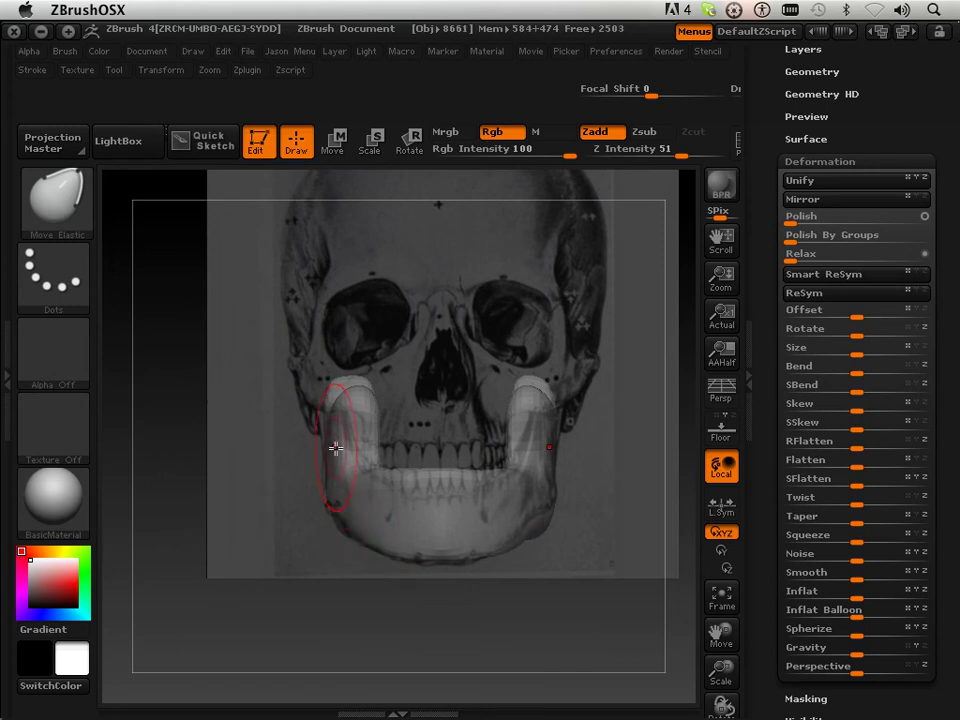
left_click_drag(328, 439, 317, 407)
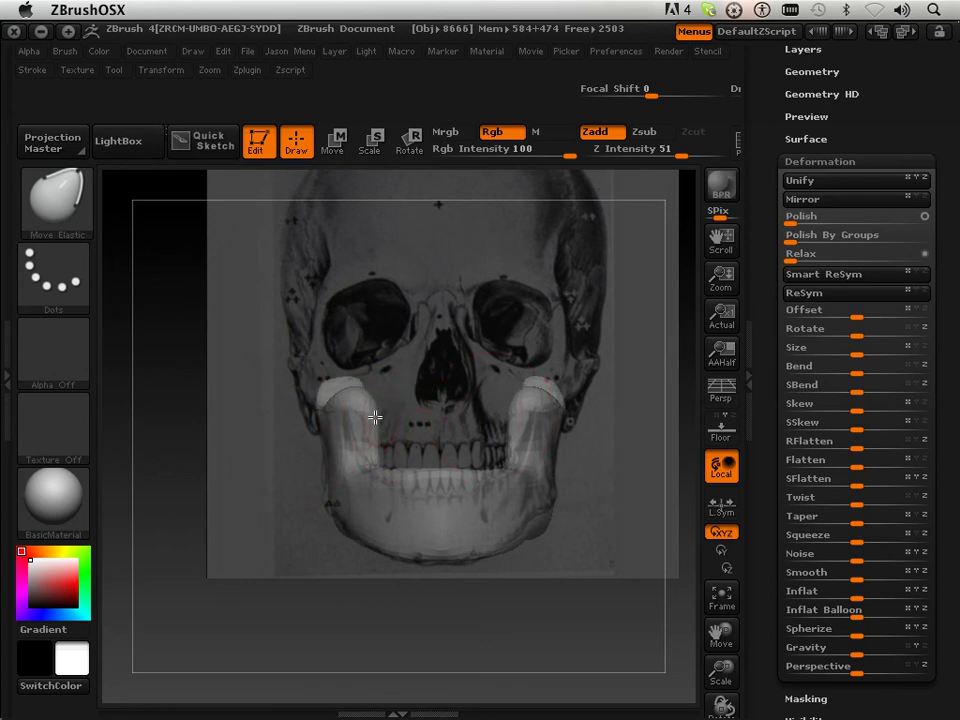
mouse_move(369, 421)
left_mouse_down()
mouse_move(353, 430)
mouse_move(361, 427)
left_mouse_up()
Slim the jaw's vertical branches from oblique views, and even out its lower border in side view
mouse_move(456, 629)
left_mouse_down()
mouse_move(422, 433)
mouse_move(452, 300)
mouse_move(627, 310)
mouse_move(572, 259)
mouse_move(557, 330)
mouse_move(566, 348)
left_mouse_up()
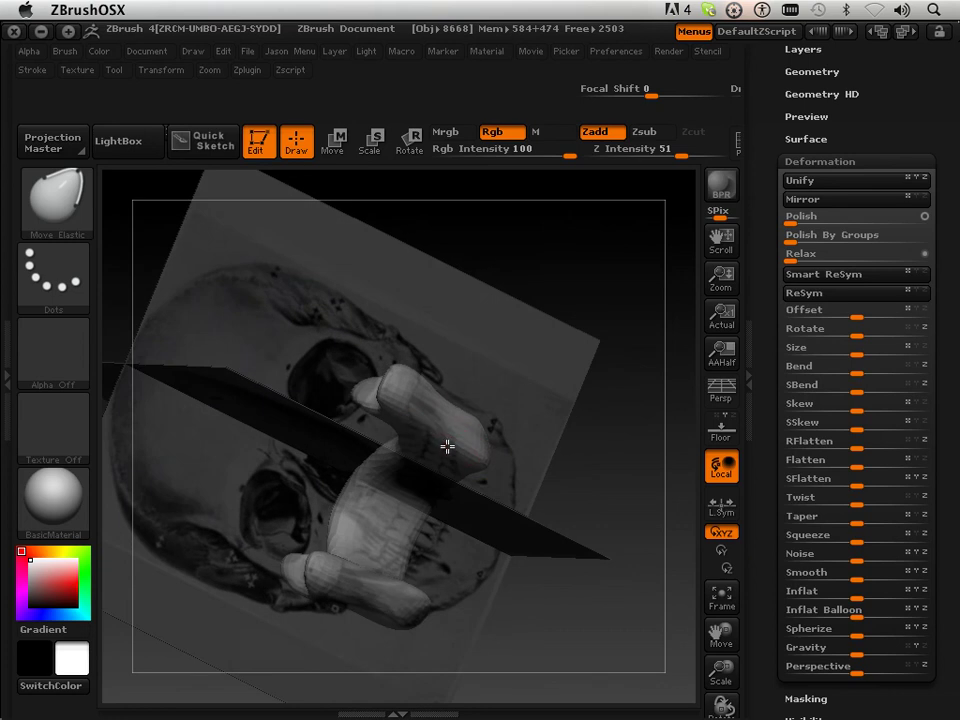
left_click_drag(350, 347, 392, 431)
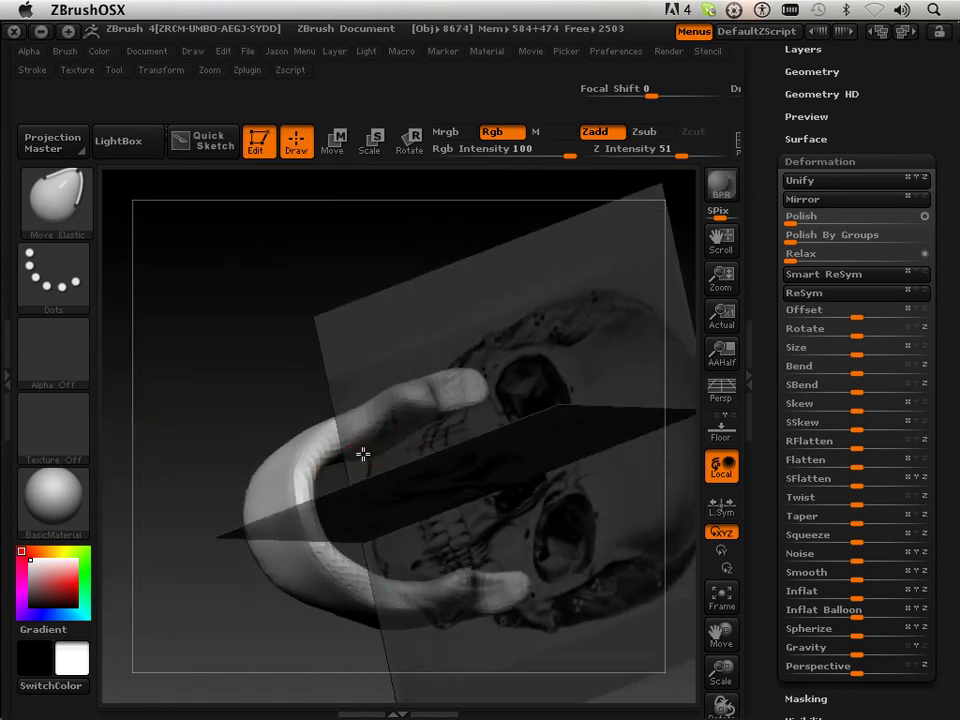
left_click_drag(221, 388, 336, 401)
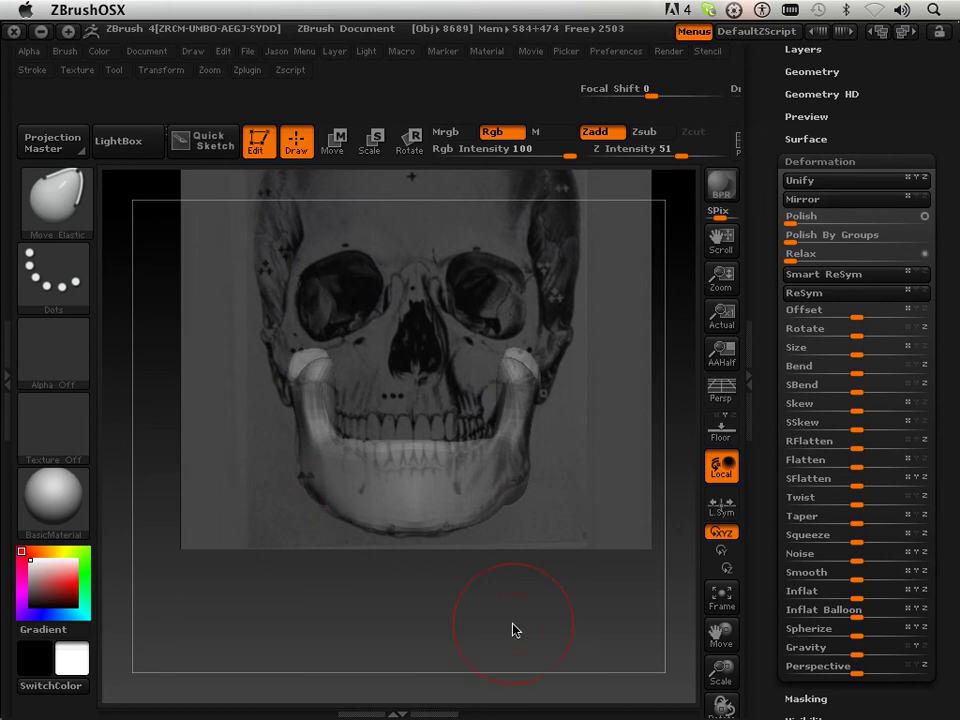
mouse_move(512, 630)
left_mouse_down()
mouse_move(418, 636)
mouse_move(422, 628)
left_mouse_up()
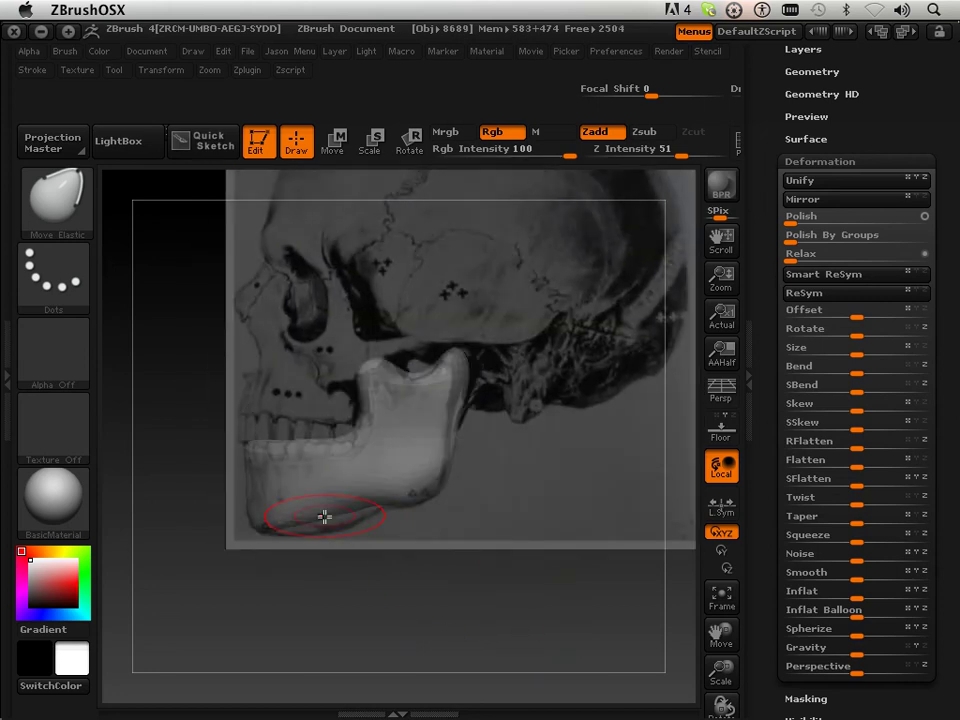
mouse_move(415, 645)
left_mouse_down()
mouse_move(407, 654)
mouse_move(412, 648)
left_mouse_up()
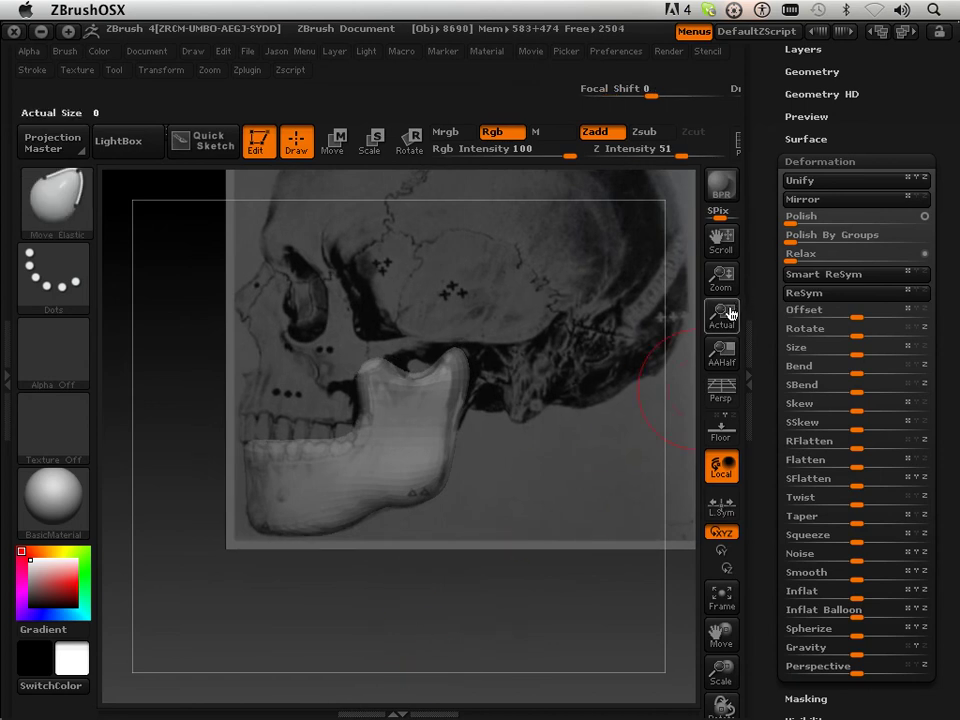
Show the cranium in place of the reference plane, and smooth the jaw's surface in front view
scroll(770, 300, "up", 15)
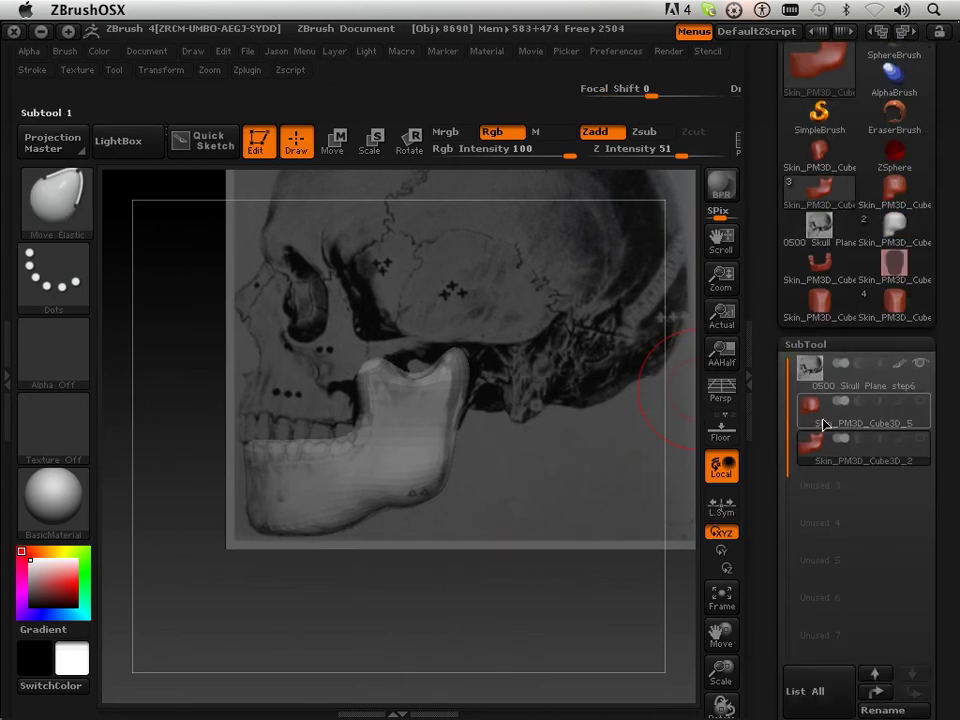
left_click(920, 362)
left_click(919, 403)
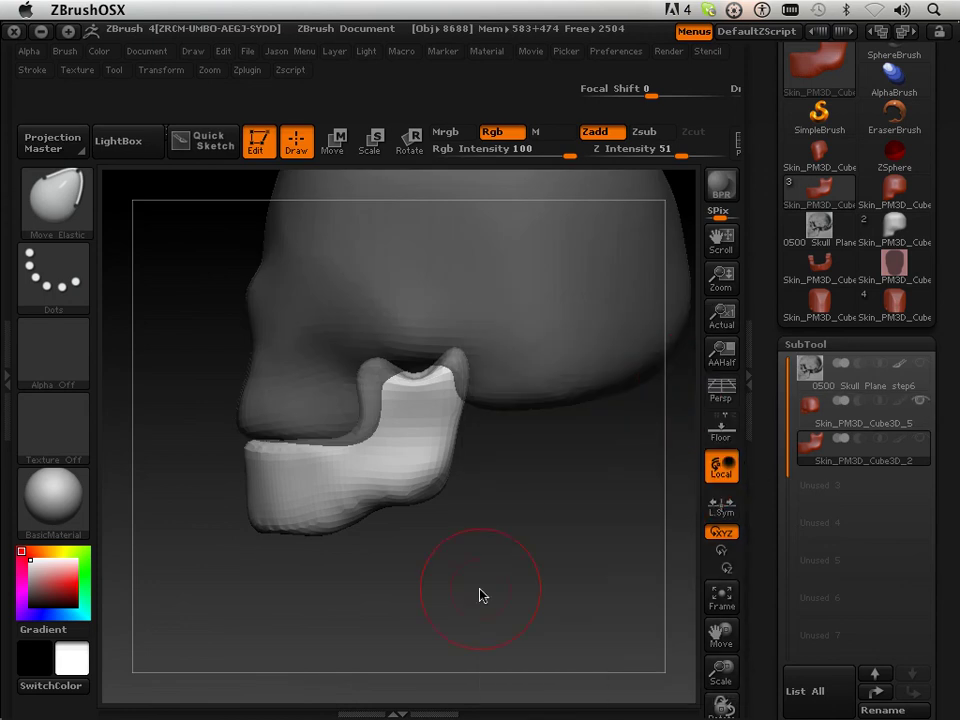
left_click_drag(480, 593, 619, 586)
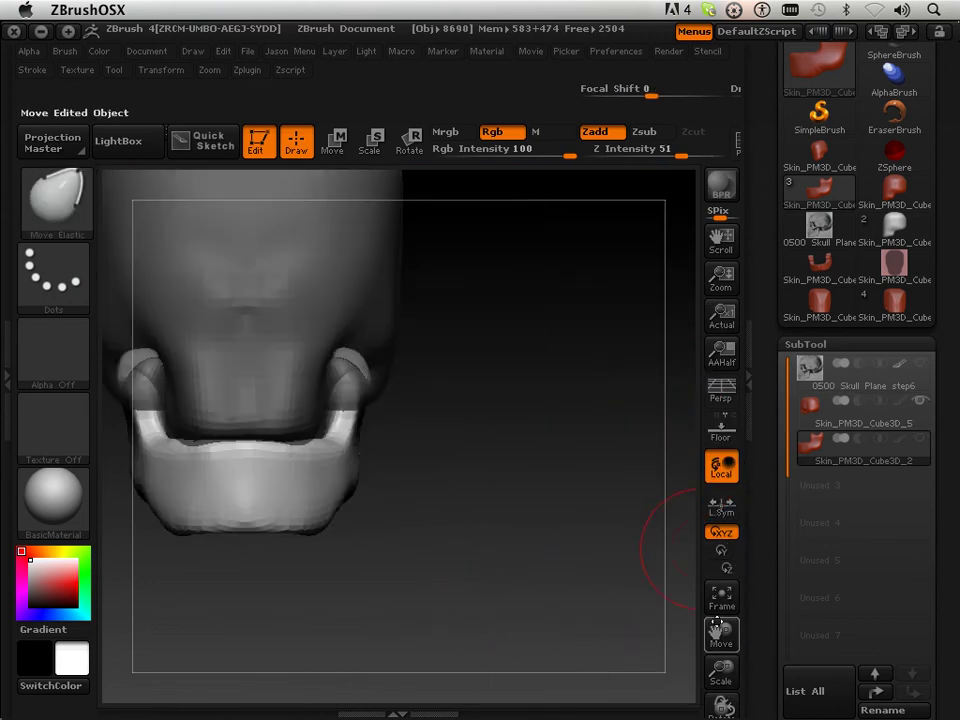
mouse_move(716, 626)
left_mouse_down()
mouse_move(754, 643)
mouse_move(785, 684)
left_mouse_up()
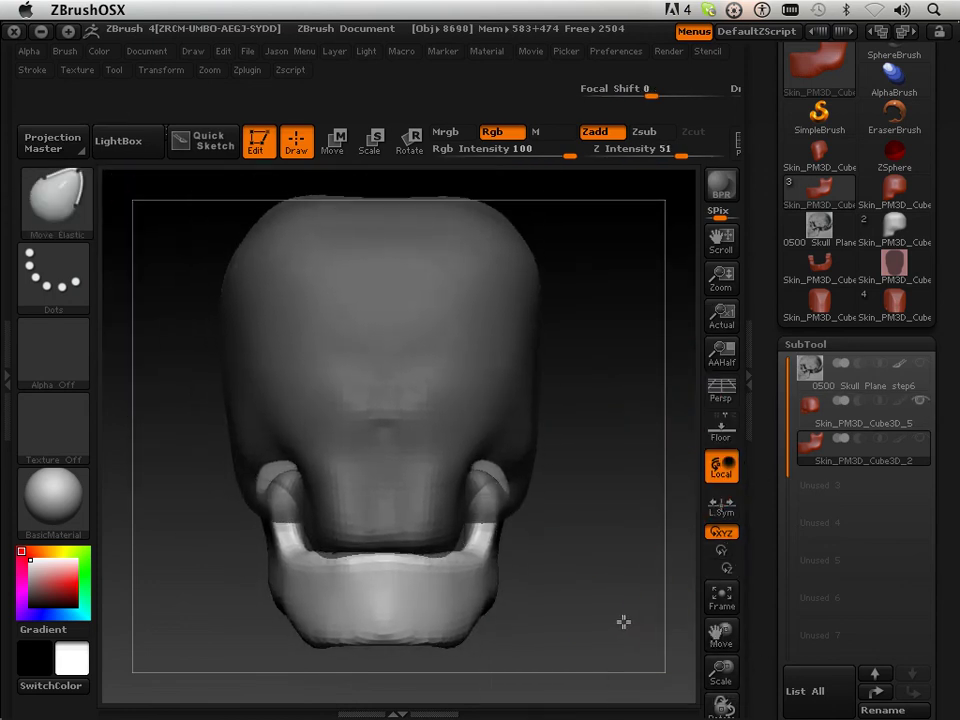
key("shift")
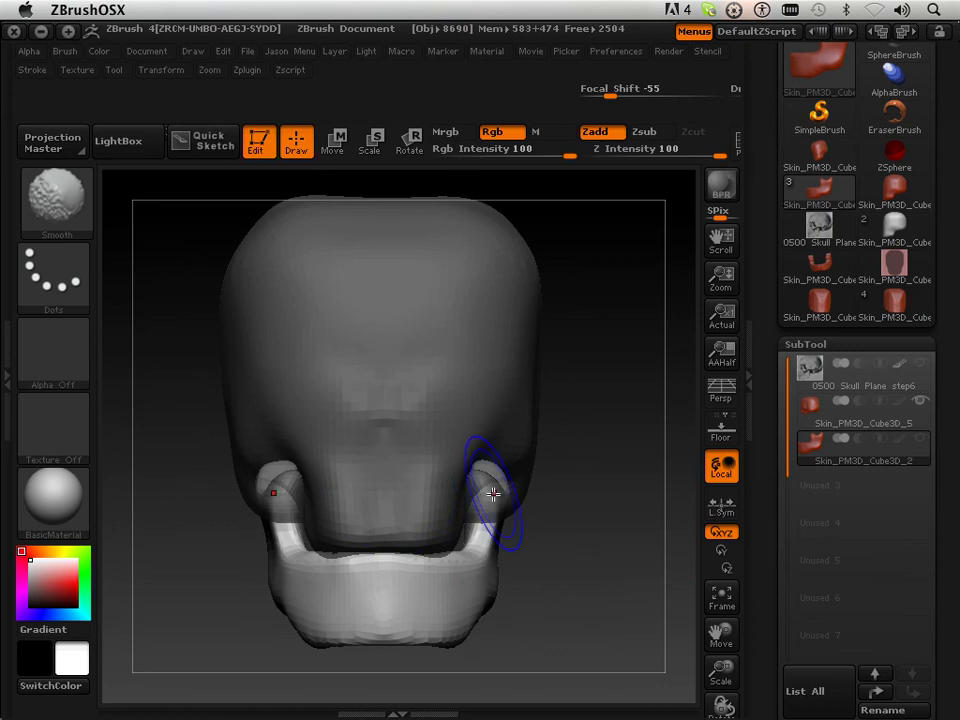
key("ctrl")
Activate subtool Skin_PM3D_Cube3D_5 and smooth the cranium's upper jaw, brow and forehead in front view
left_click(866, 424)
key("shift")
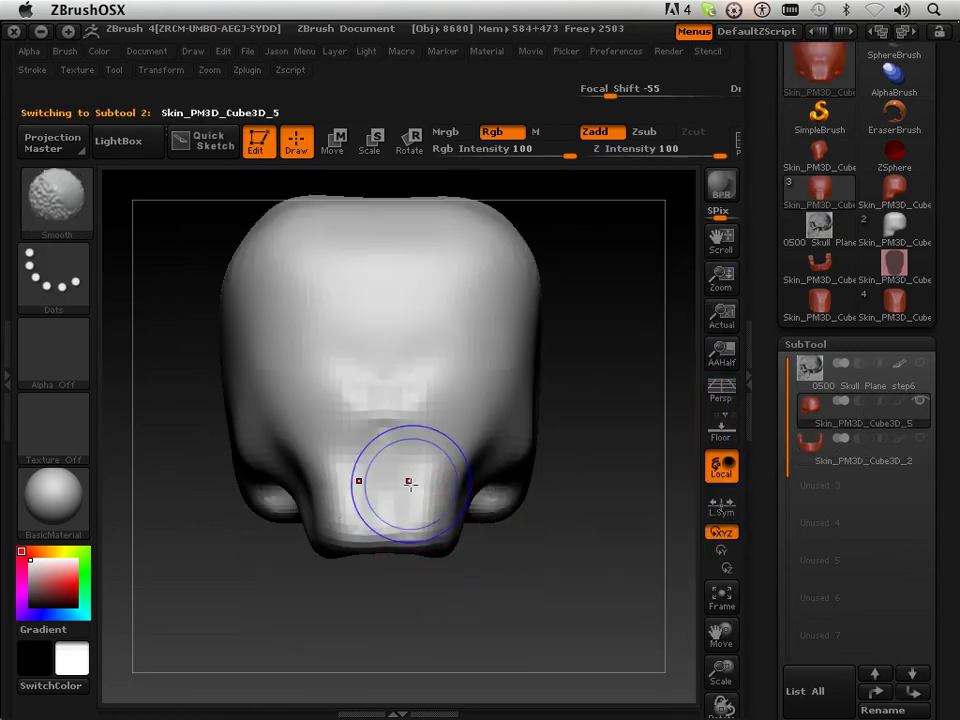
mouse_move(410, 484)
left_mouse_down("shift")
mouse_move(373, 497)
mouse_move(413, 446)
mouse_move(415, 417)
mouse_move(377, 418)
mouse_move(397, 367)
mouse_move(419, 403)
mouse_move(462, 336)
left_mouse_up("shift")
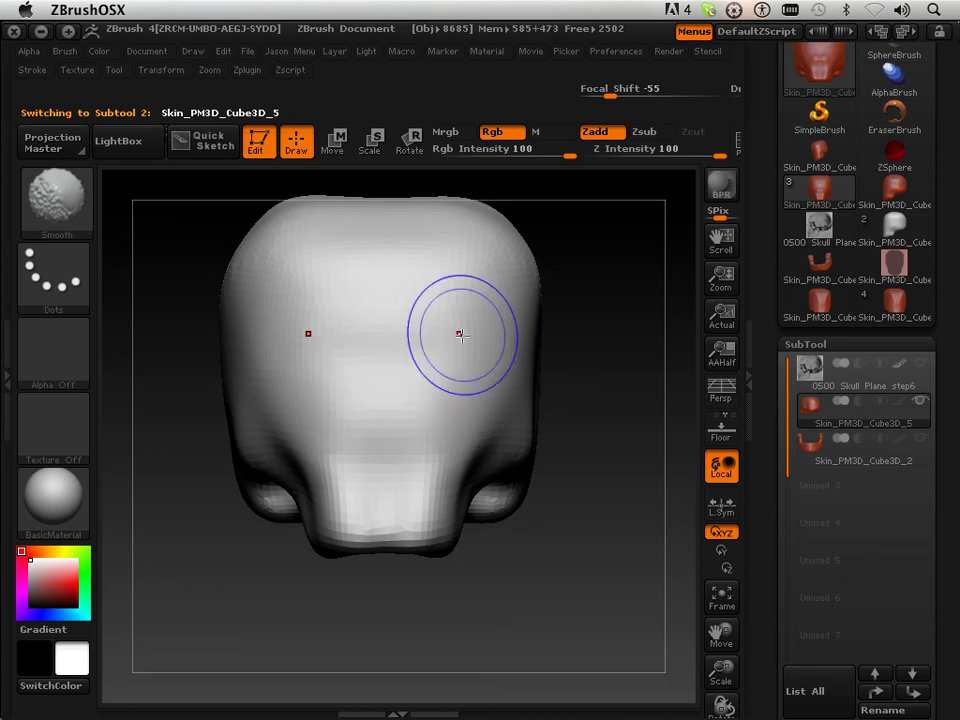
Show the reference plane over the cranium, and pull its upper corners to the skull outline in front view with the Move Elastic brush
mouse_move(920, 367)
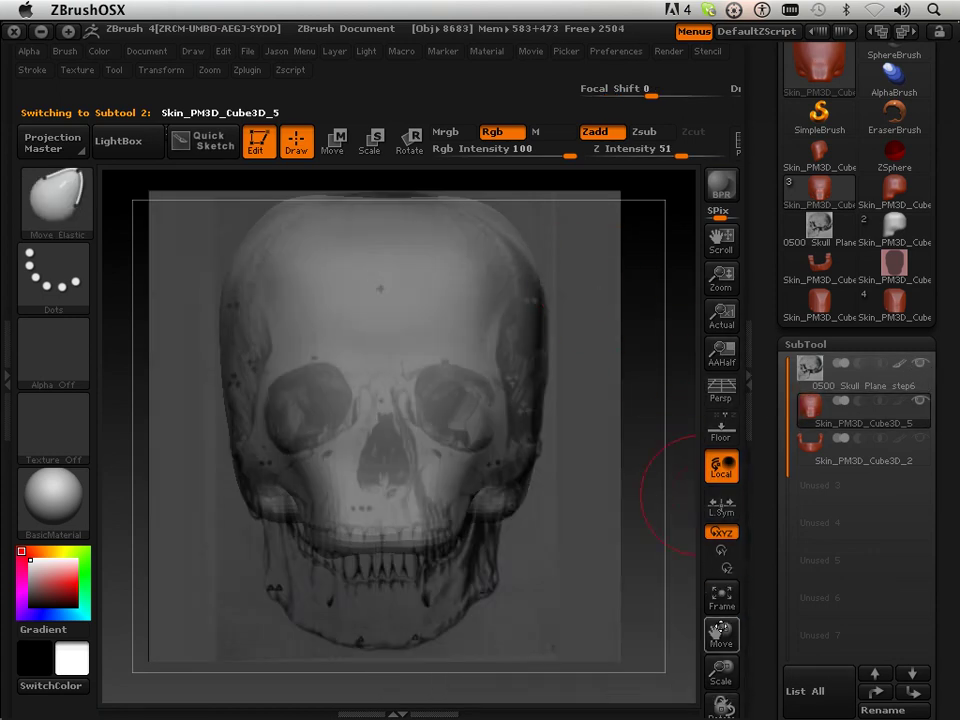
left_click_drag(722, 631, 730, 717)
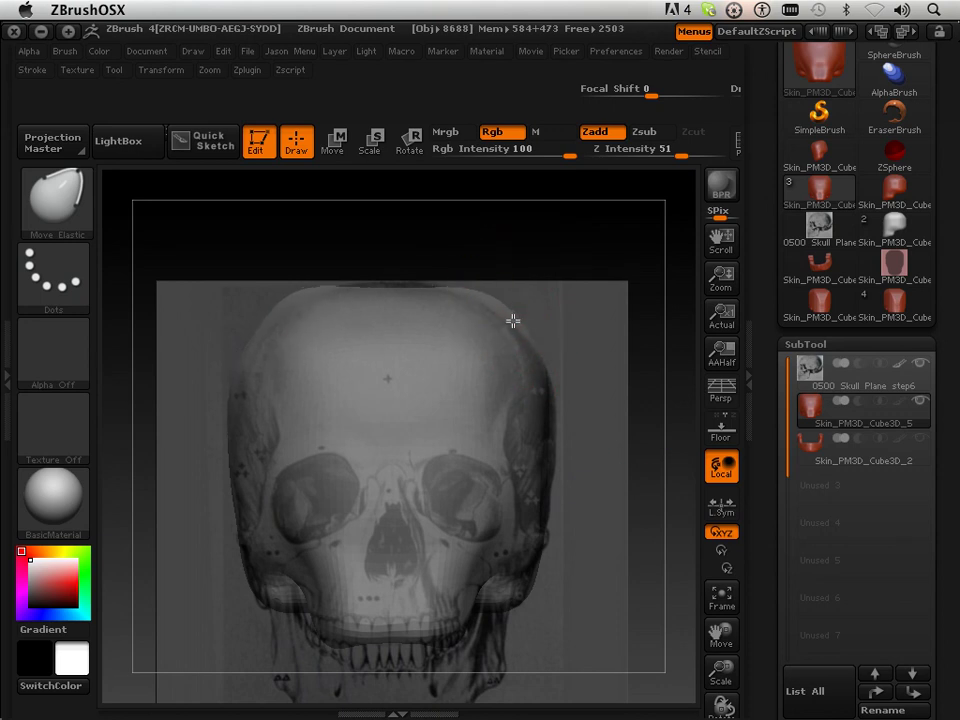
mouse_move(611, 307)
left_mouse_down()
mouse_move(553, 321)
mouse_move(622, 305)
left_mouse_up()
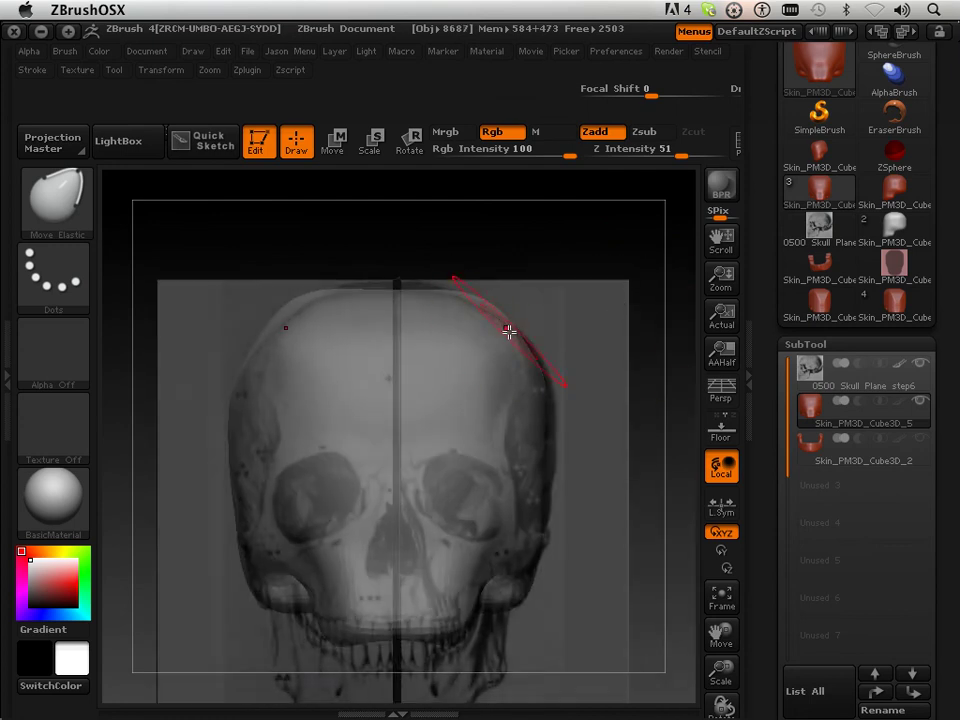
left_click_drag(509, 331, 588, 348)
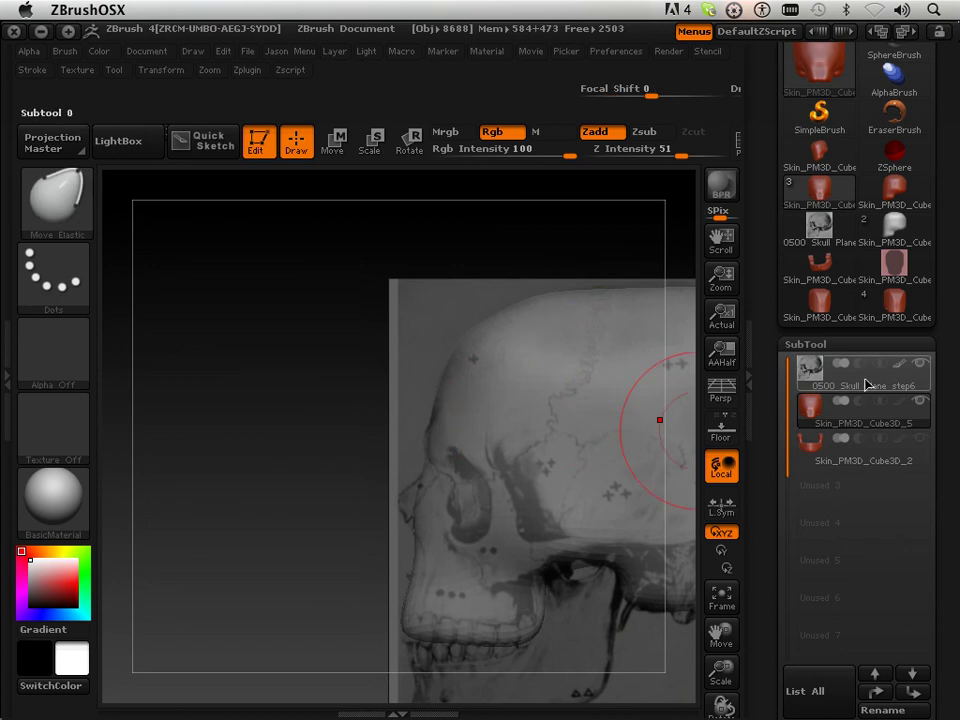
Hide the reference plane, and smooth the cranium's crown and upper sides from oblique views
left_click(921, 366)
left_click_drag(677, 403, 612, 292)
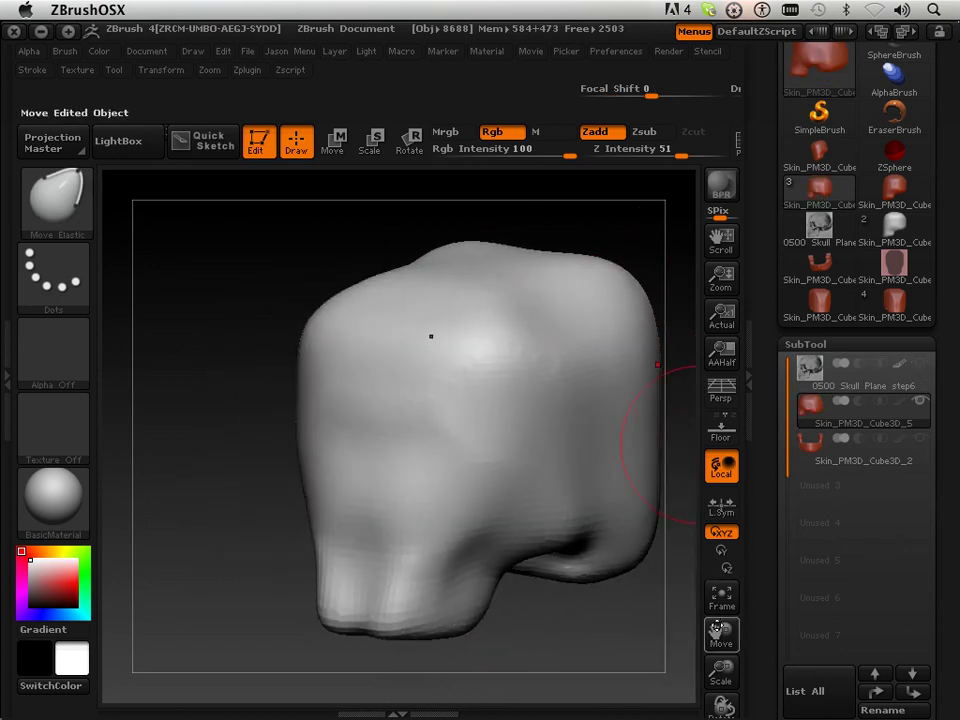
left_click_drag(716, 631, 685, 658)
left_click_drag(654, 374, 575, 357)
mouse_move(624, 332)
left_mouse_down("shift")
mouse_move(649, 350)
mouse_move(594, 304)
left_mouse_up("shift")
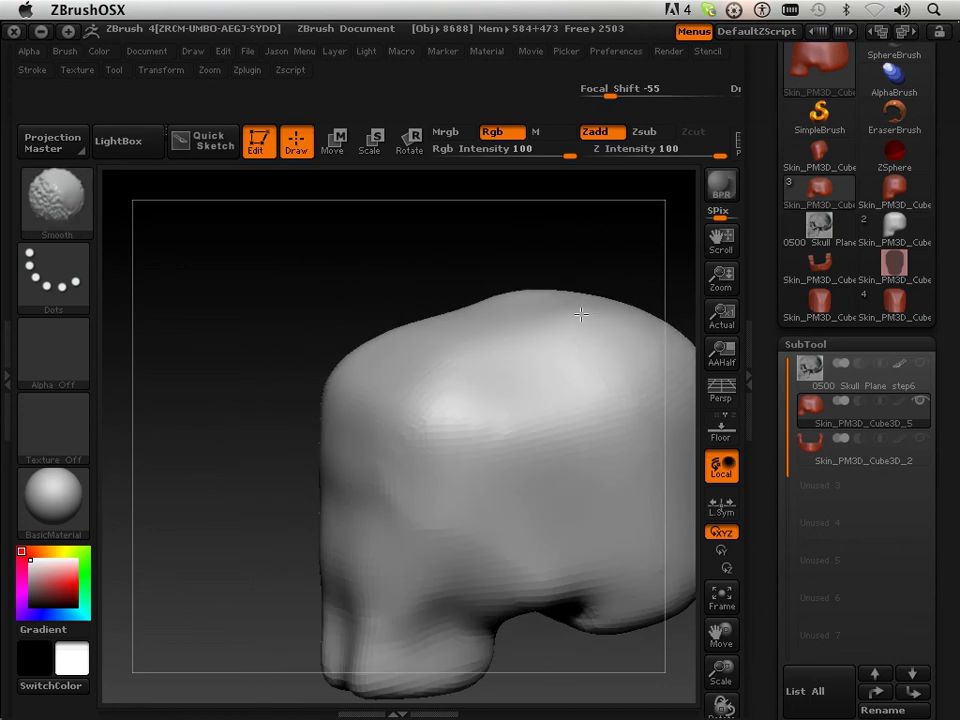
mouse_move(303, 339)
left_mouse_down()
mouse_move(369, 298)
mouse_move(368, 316)
left_mouse_up()
left_click_drag(598, 373, 640, 400, "shift")
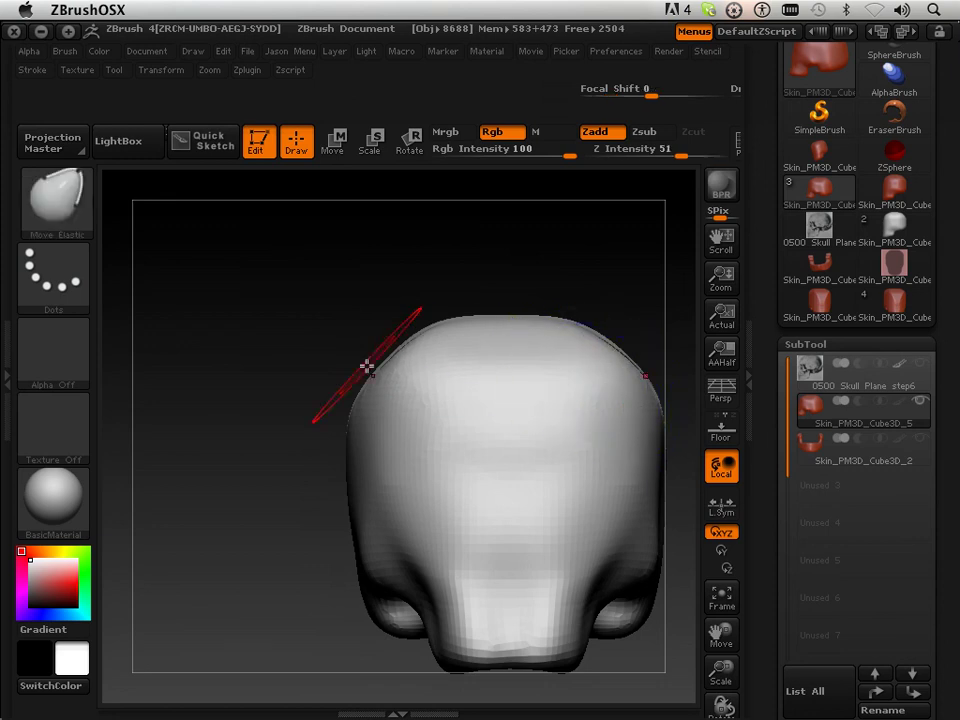
Round off the cranium's upper side edges, and smooth its sides and upper jaw from several angles
mouse_move(284, 370)
left_mouse_down()
mouse_move(354, 388)
mouse_move(407, 381)
mouse_move(386, 379)
mouse_move(355, 483)
left_mouse_up()
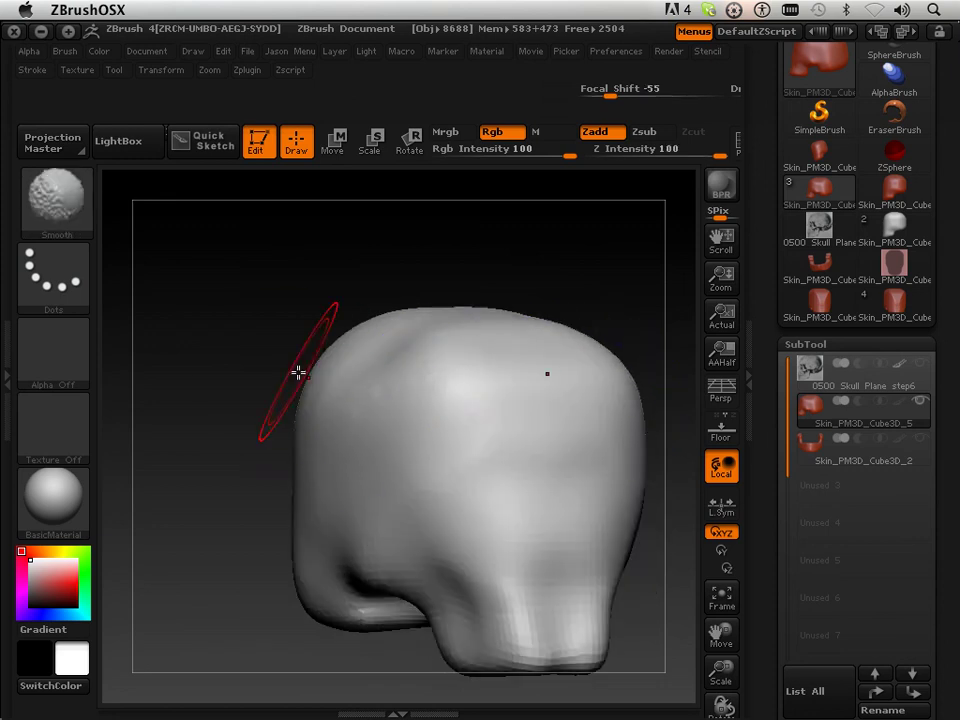
mouse_move(230, 380)
left_mouse_down()
mouse_move(261, 384)
mouse_move(223, 379)
mouse_move(223, 315)
mouse_move(246, 313)
mouse_move(221, 307)
left_mouse_up()
left_click_drag(407, 465, 485, 534, "shift")
mouse_move(189, 474)
left_mouse_down()
mouse_move(253, 510)
mouse_move(273, 548)
mouse_move(305, 552)
left_mouse_up()
mouse_move(392, 559)
left_mouse_down("shift")
mouse_move(446, 525)
mouse_move(497, 510)
mouse_move(507, 465)
mouse_move(518, 475)
left_mouse_up("shift")
left_click_drag(592, 458, 482, 449)
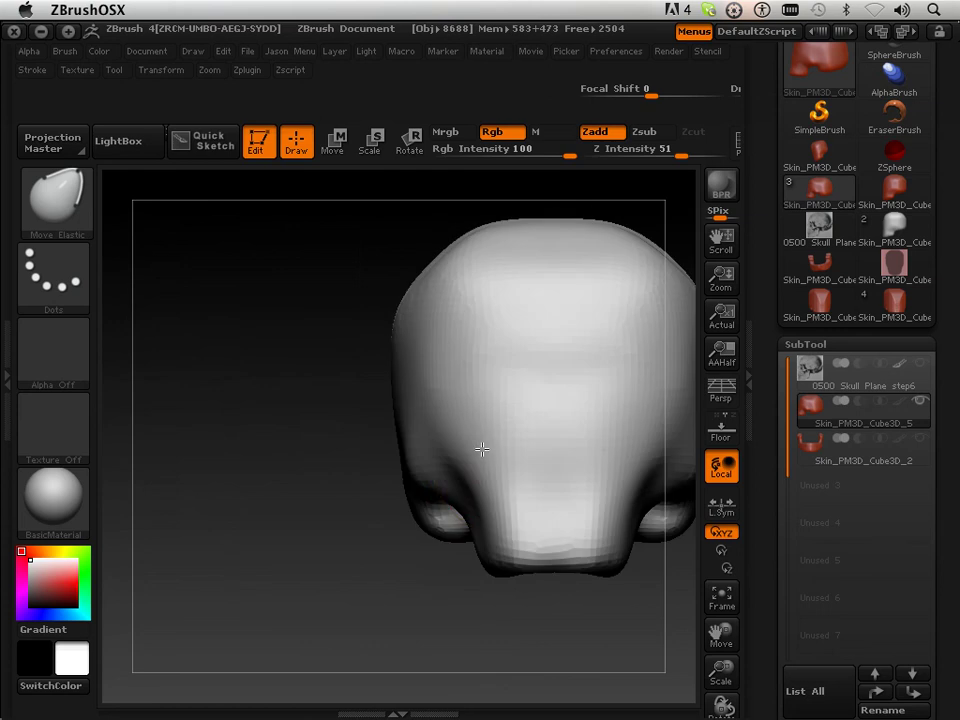
left_click_drag(390, 585, 285, 592)
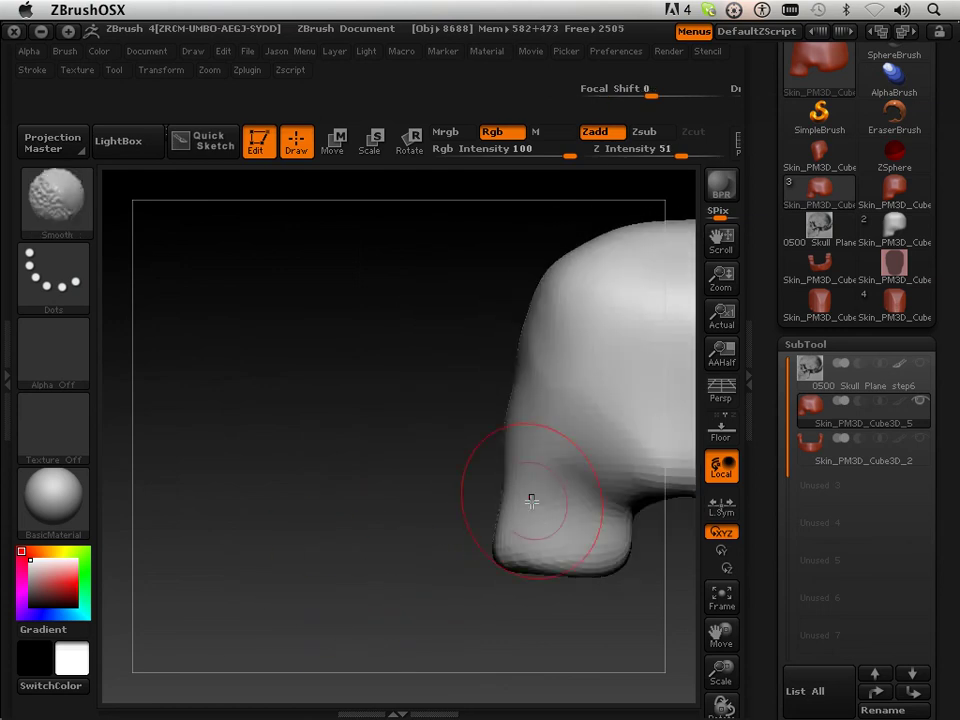
Show the reference plane and polygon wireframe, and shape the cranium's nose and upper jaw profile to the reference in side view
left_click(917, 370)
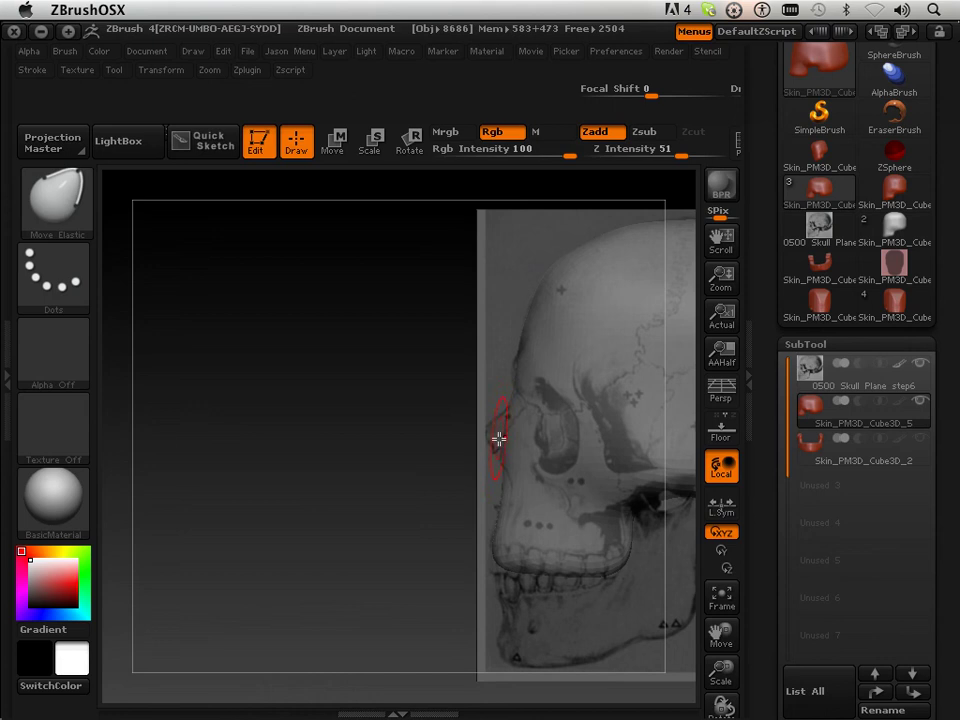
left_click(733, 150)
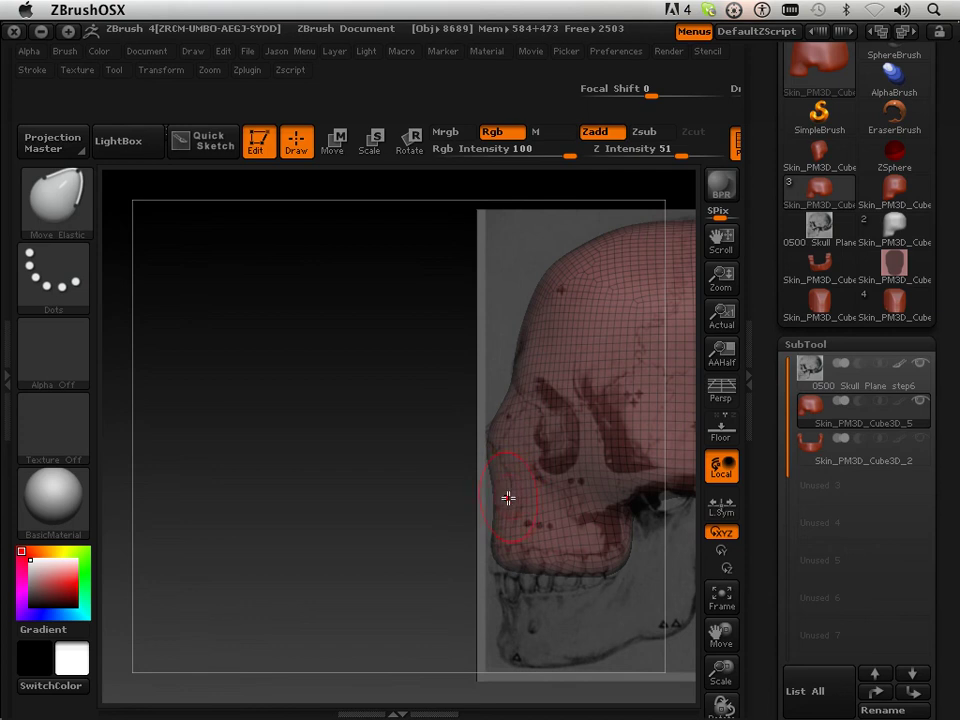
left_click_drag(508, 498, 530, 493)
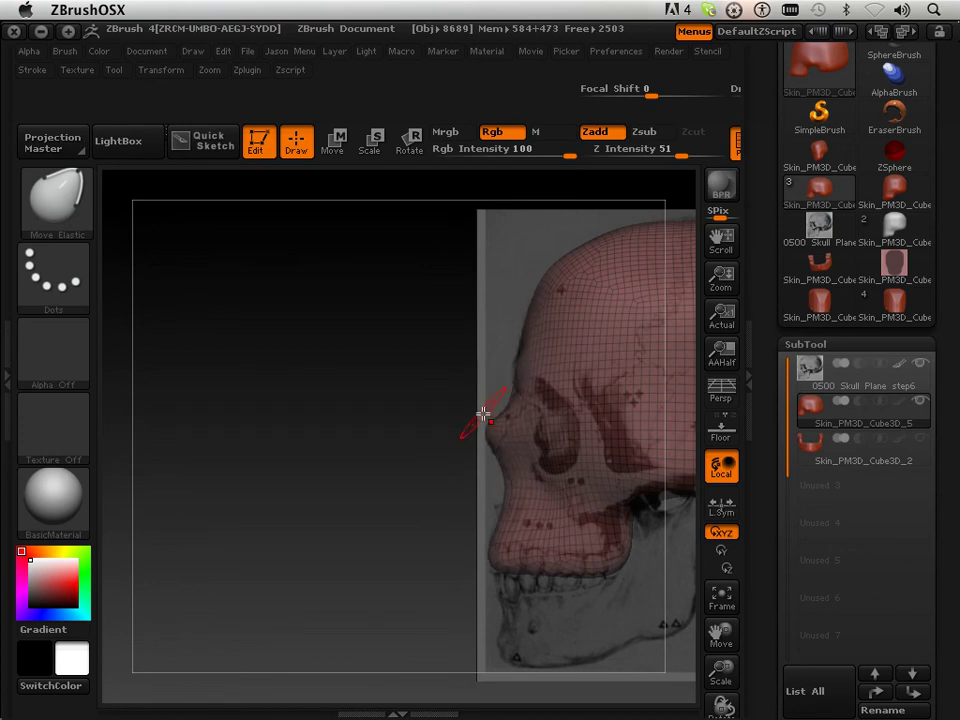
Show the jaw together with the cranium in front view, and hide the reference plane and the polygon wireframe
left_click_drag(346, 471, 454, 468)
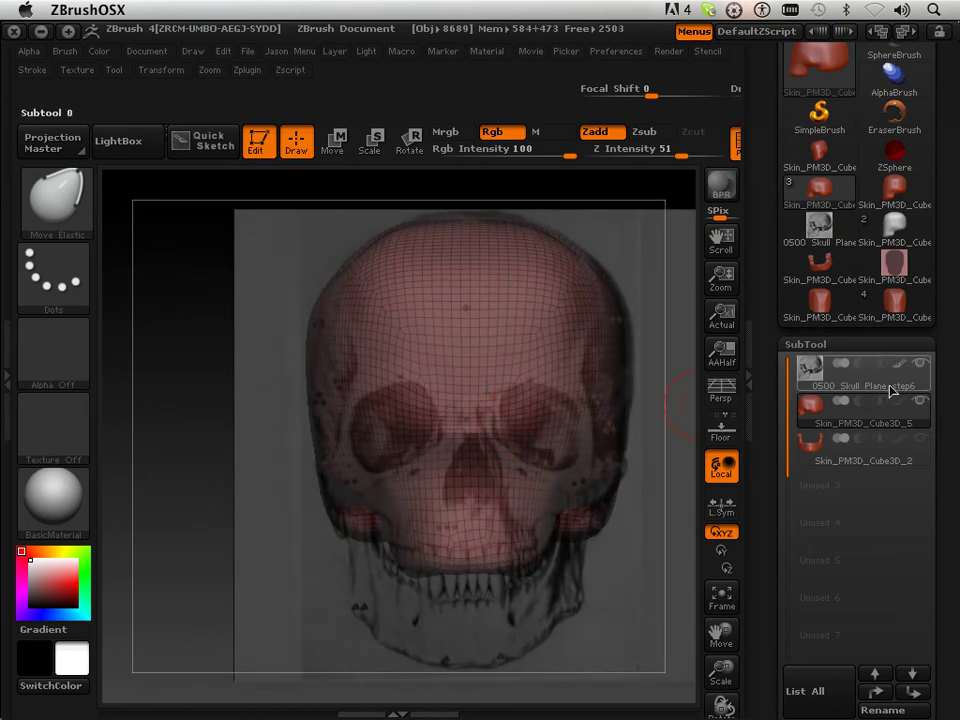
mouse_move(909, 411)
mouse_move(824, 452)
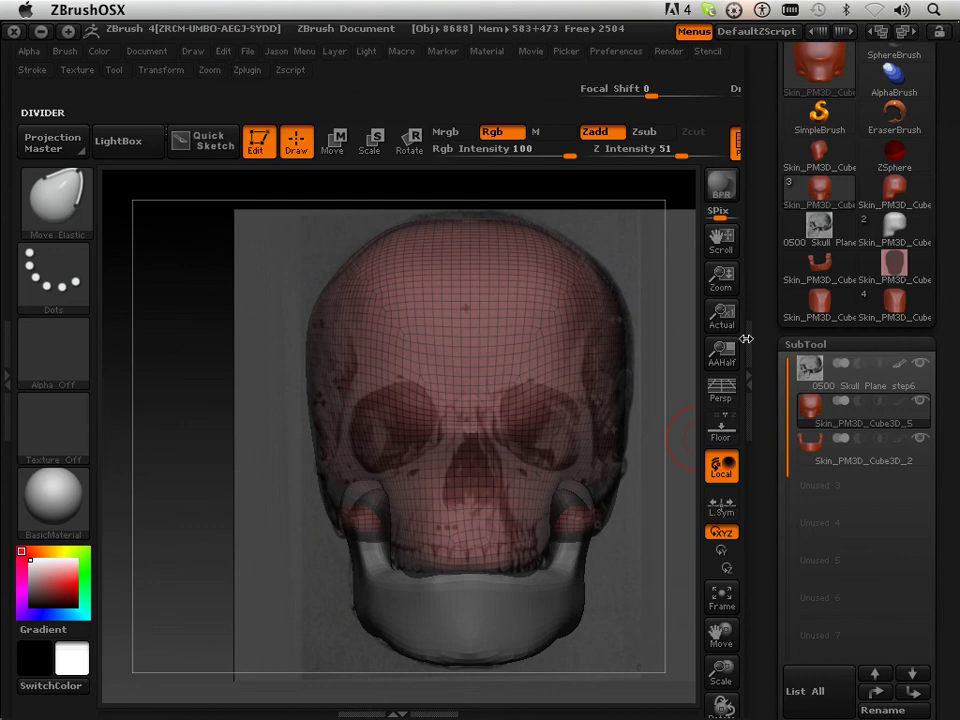
left_click(918, 366)
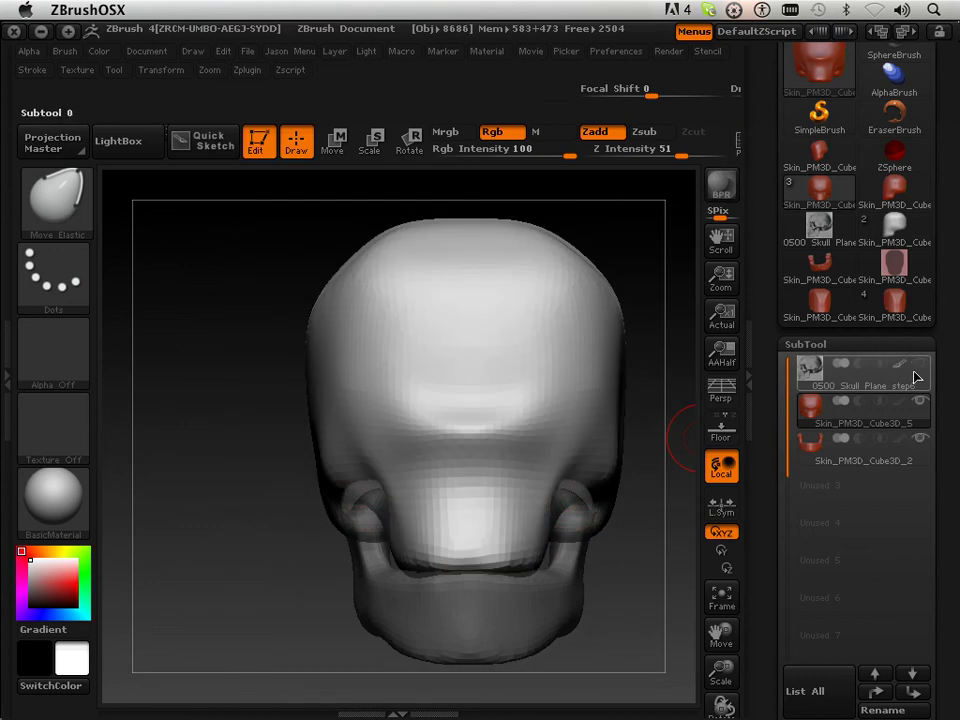
mouse_move(657, 572)
left_mouse_down()
mouse_move(589, 587)
mouse_move(657, 573)
left_mouse_up()
left_click_drag(721, 676, 720, 600)
mouse_move(641, 570)
left_mouse_down()
mouse_move(586, 554)
mouse_move(643, 577)
left_mouse_up()
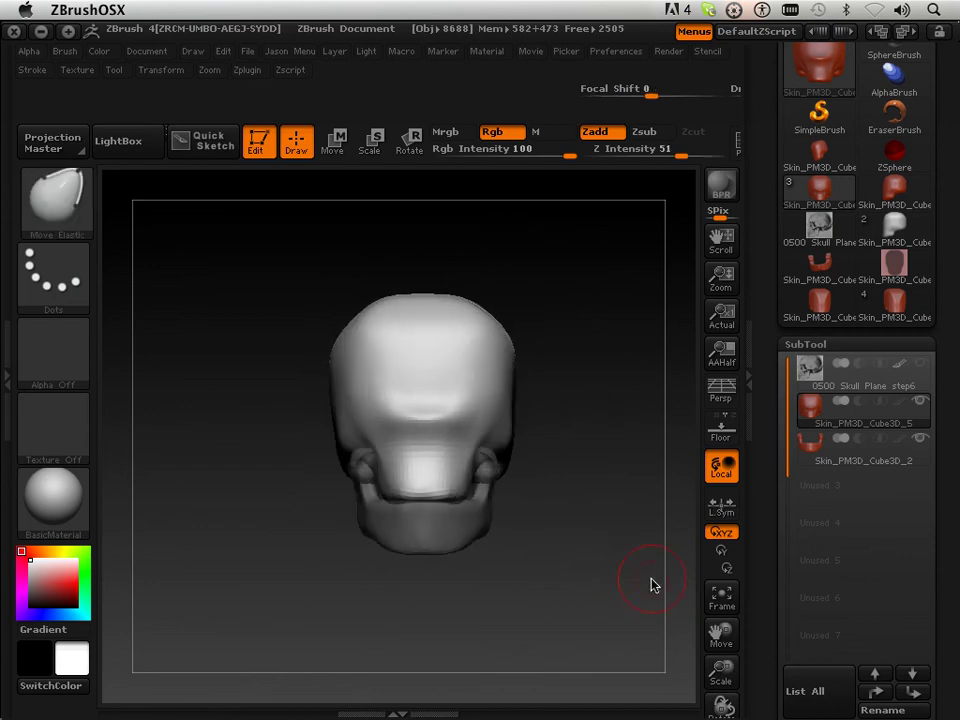
left_click_drag(720, 629, 722, 716)
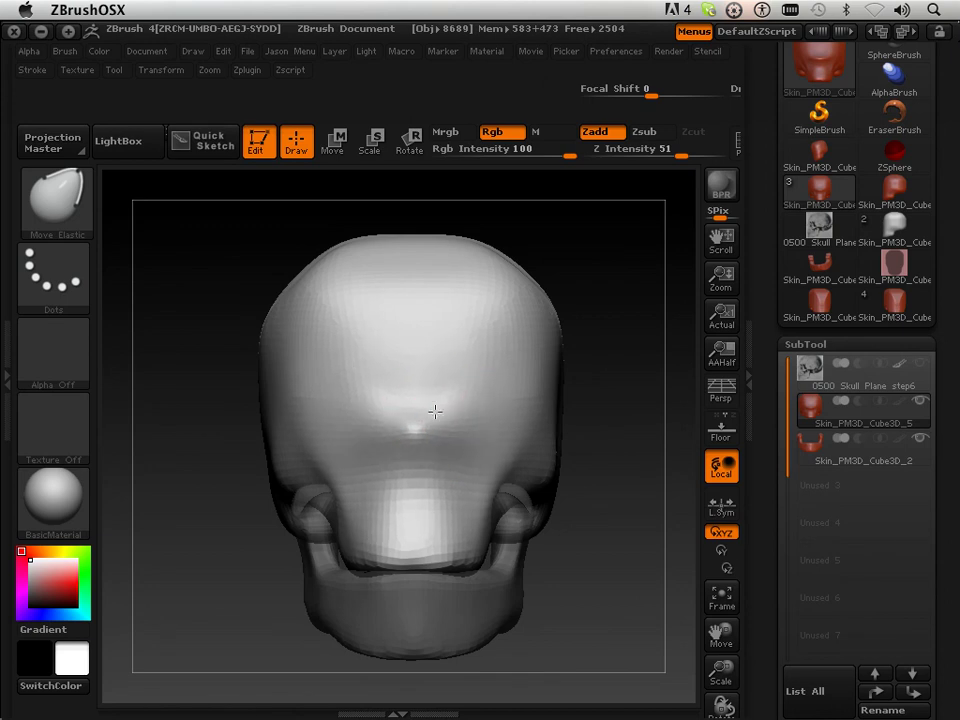
left_click_drag(596, 446, 466, 551)
Open the Save As dialog for the current skull tool
left_click_drag(763, 92, 768, 242)
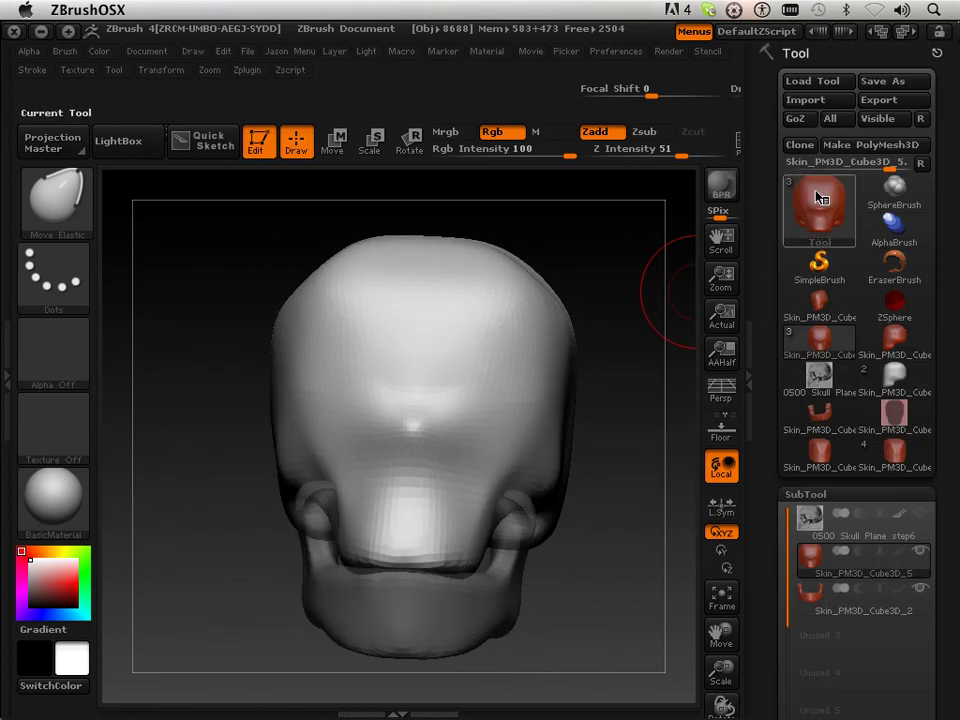
left_click(882, 81)
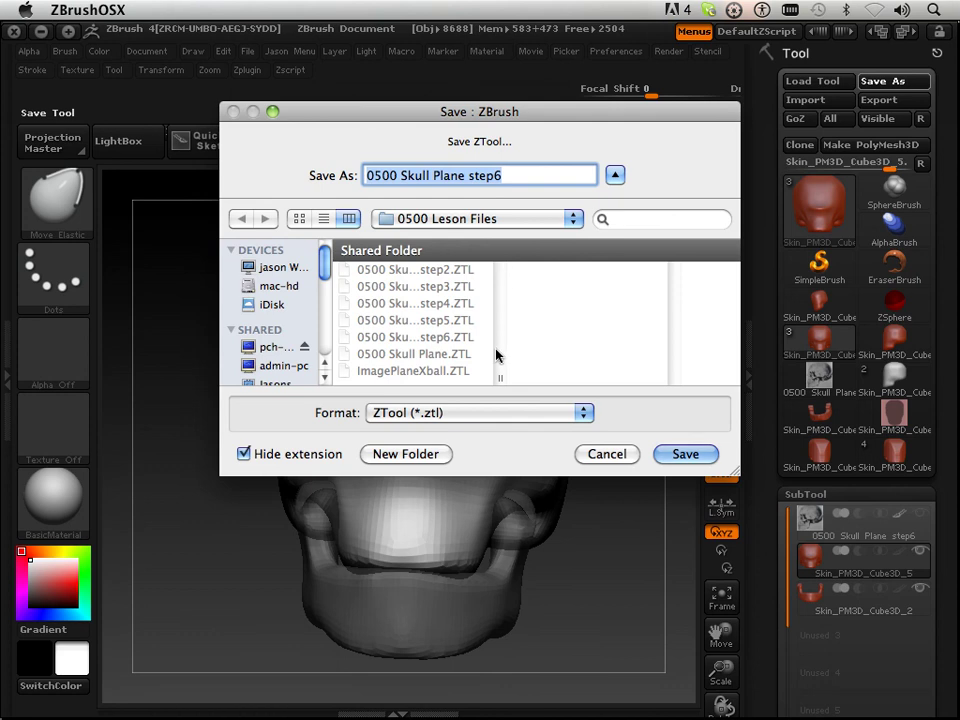